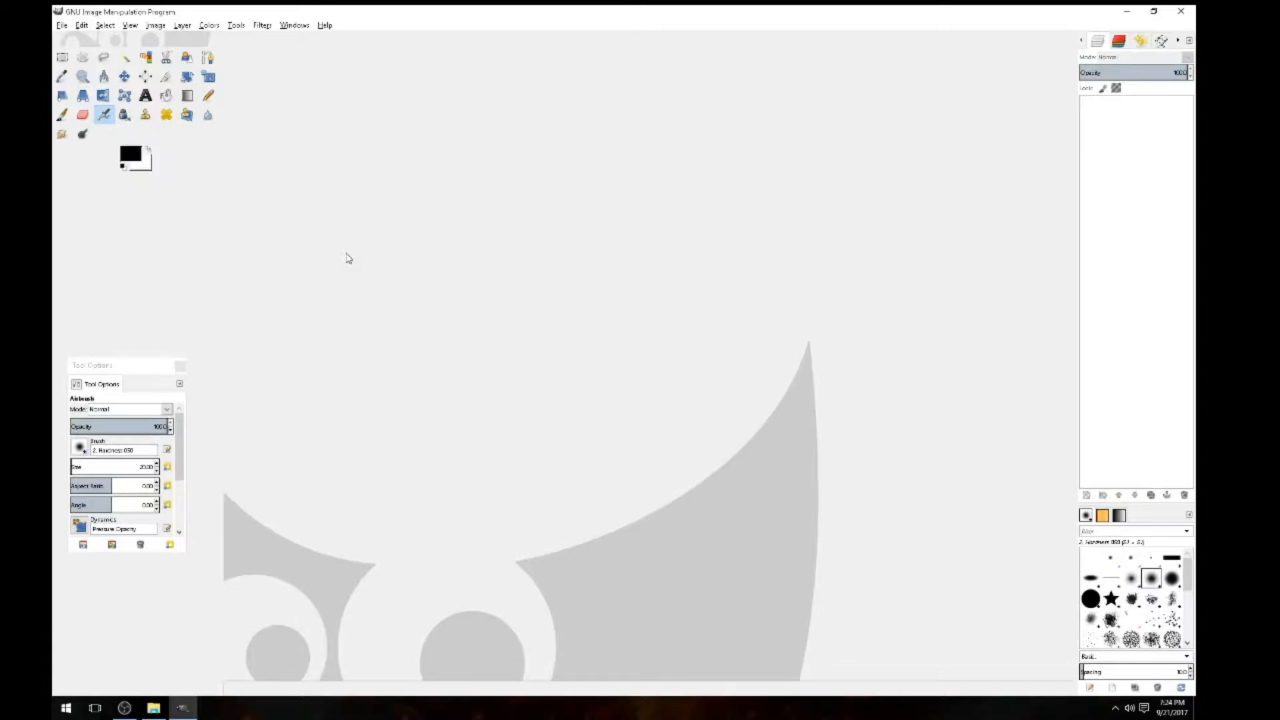
Open salemcemetary.png from the Desktop via File > Open
left_click(62, 26)
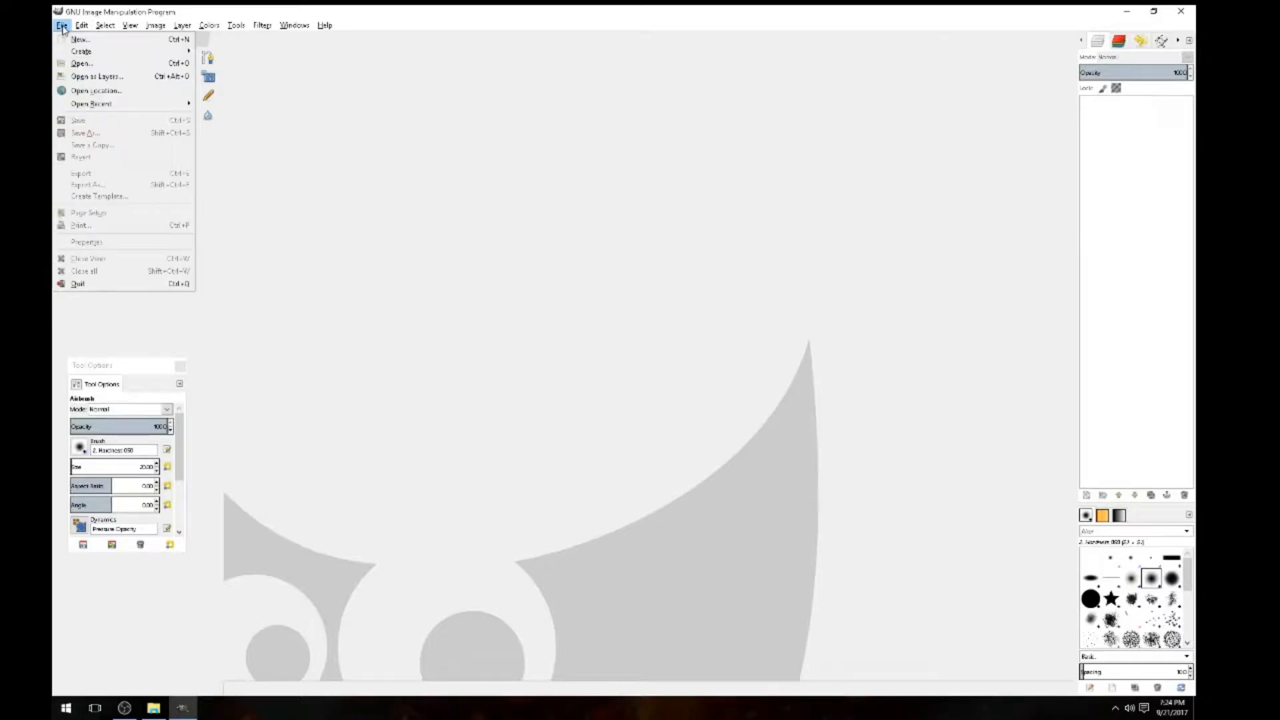
left_click(80, 63)
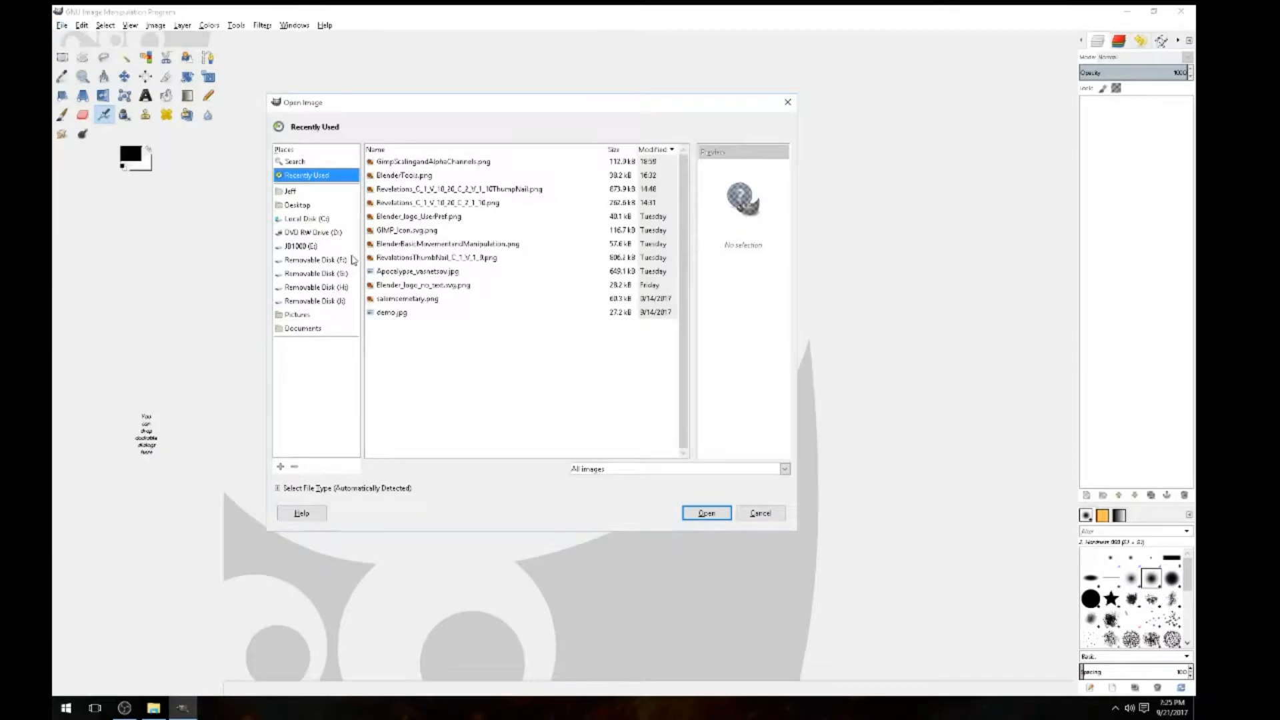
left_click(297, 206)
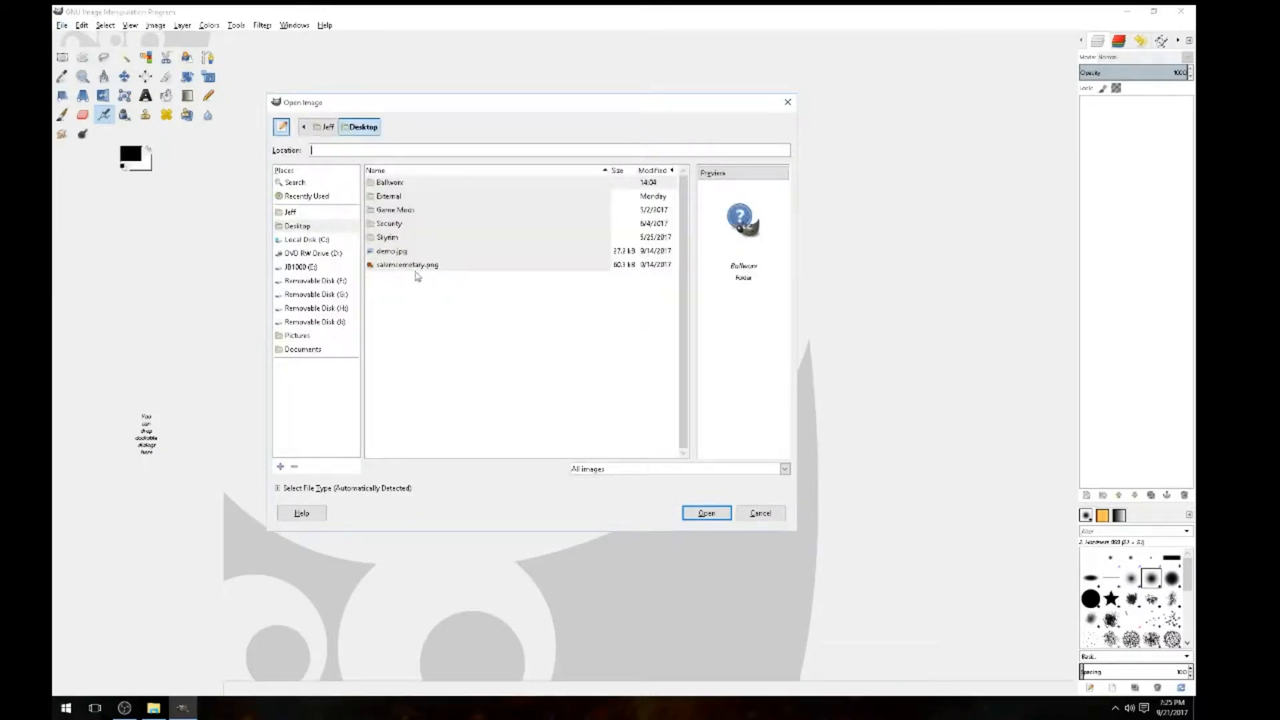
left_click(408, 265)
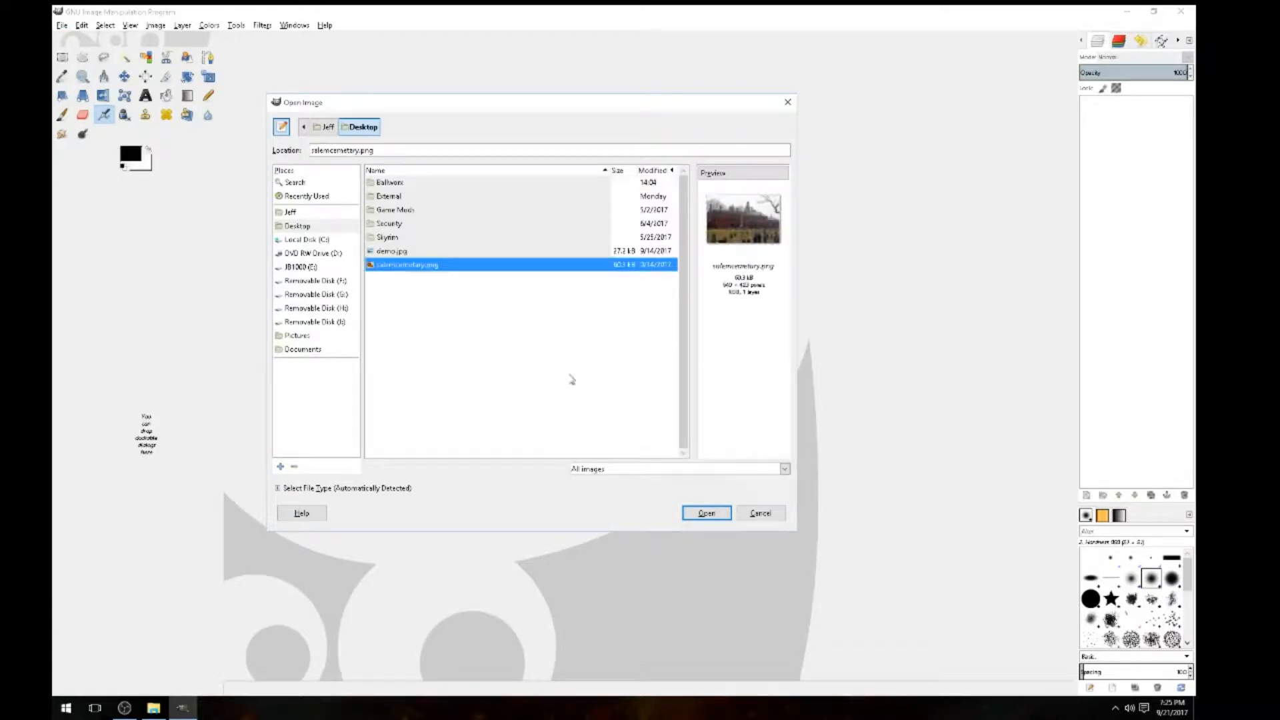
left_click(707, 513)
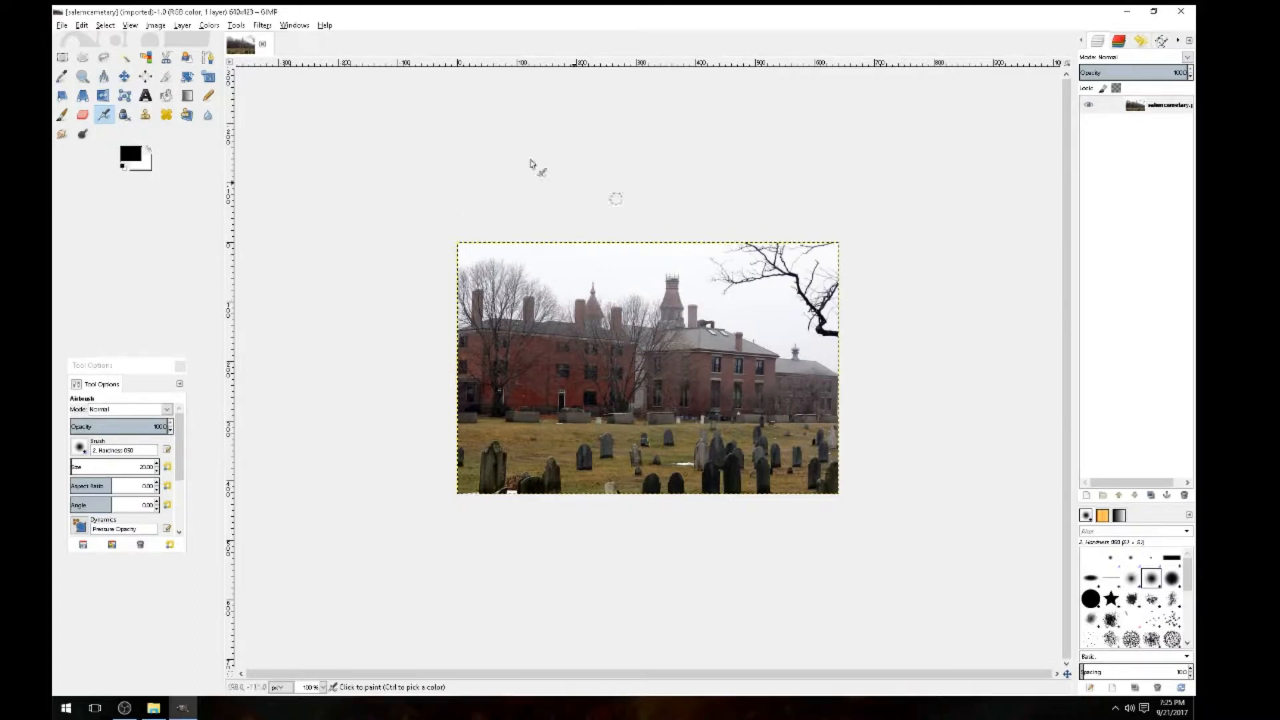
Scale the cemetery photo from 640 × 423 to 750 × 500 pixels, with the chain link unlinked
left_click(82, 25)
left_click(82, 25)
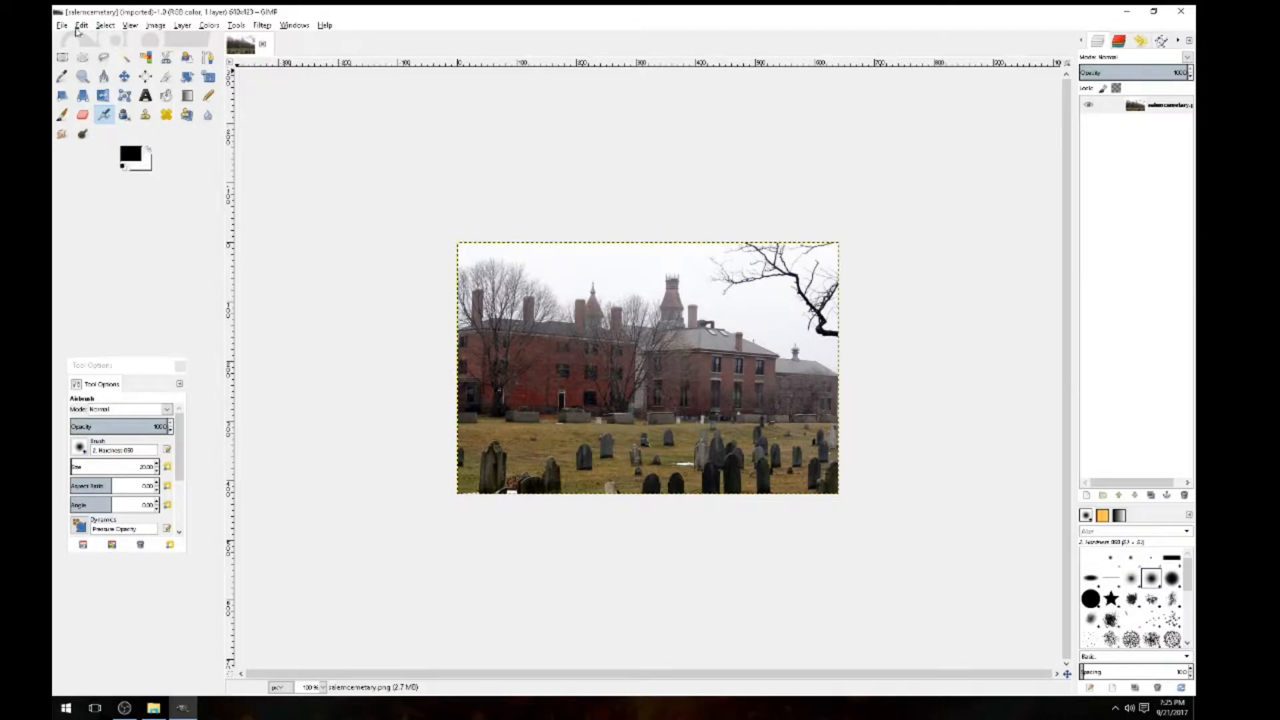
left_click(161, 27)
left_click(161, 26)
mouse_move(179, 31)
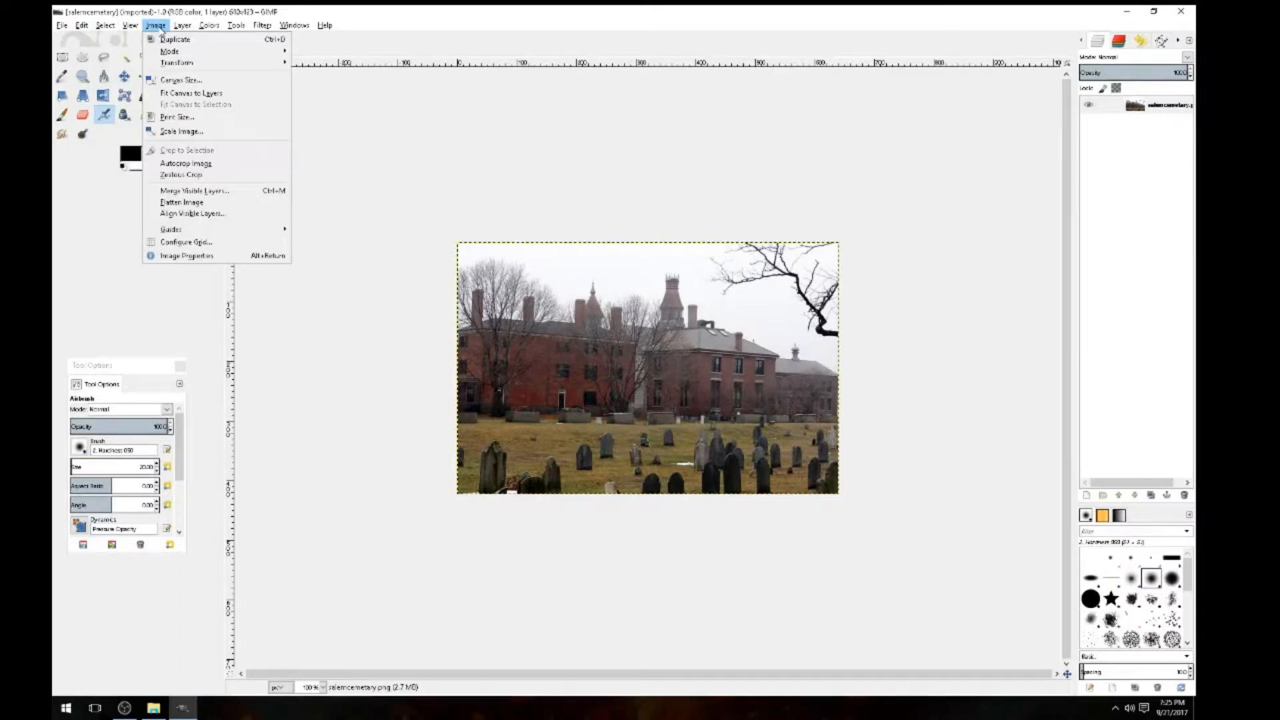
left_click(168, 132)
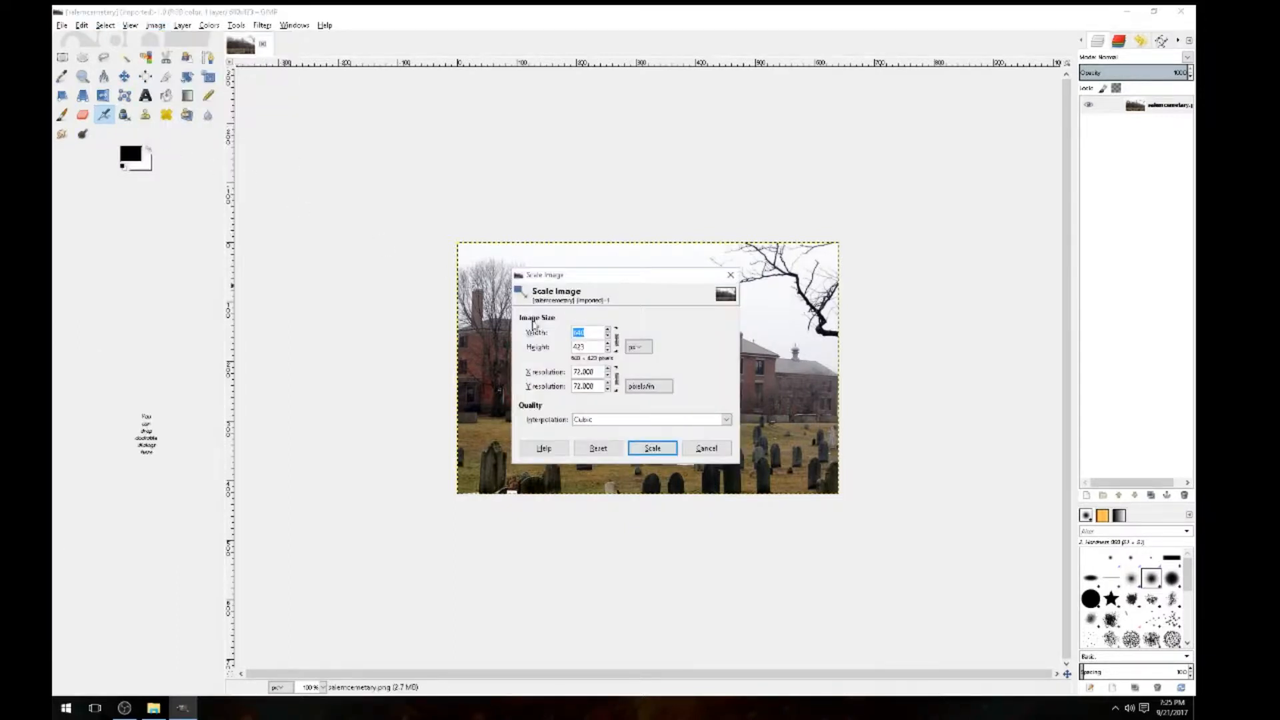
key("Tab")
left_click(587, 346)
key("BackSpace")
key("BackSpace")
key("BackSpace")
type("500")
left_click(586, 332)
key("BackSpace")
key("BackSpace")
key("BackSpace")
type("750")
left_click(616, 340)
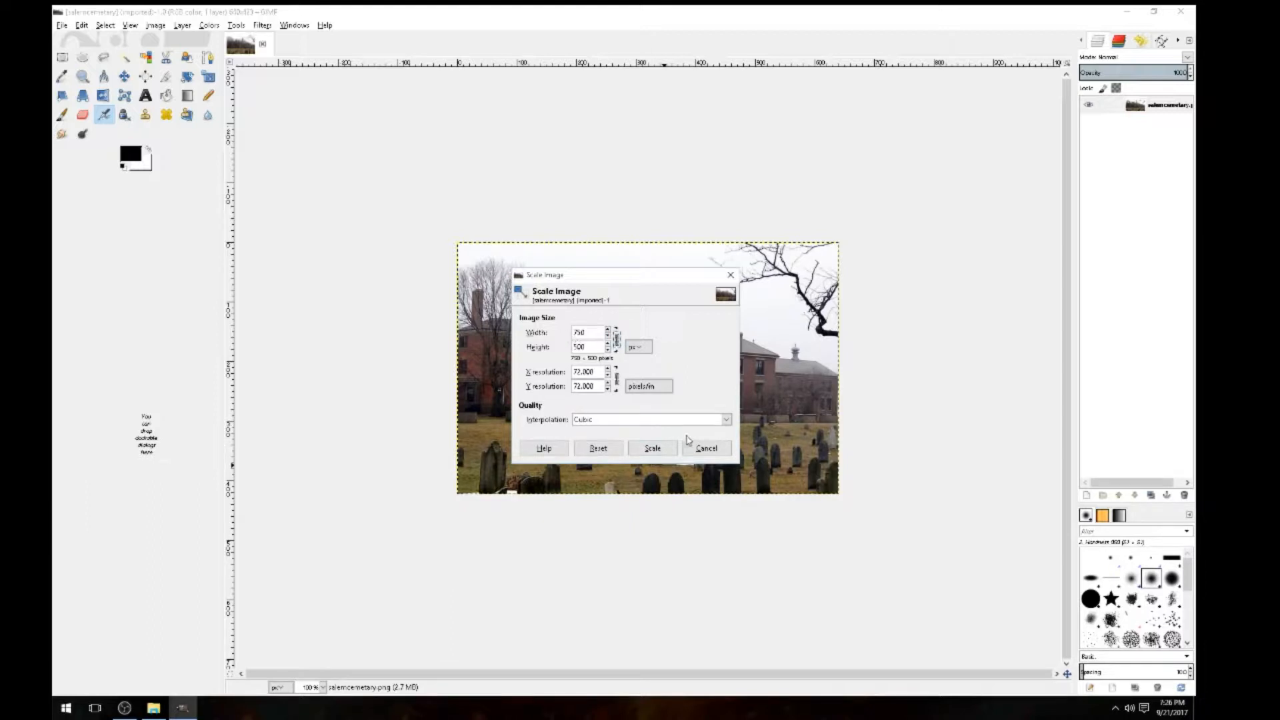
left_click(653, 450)
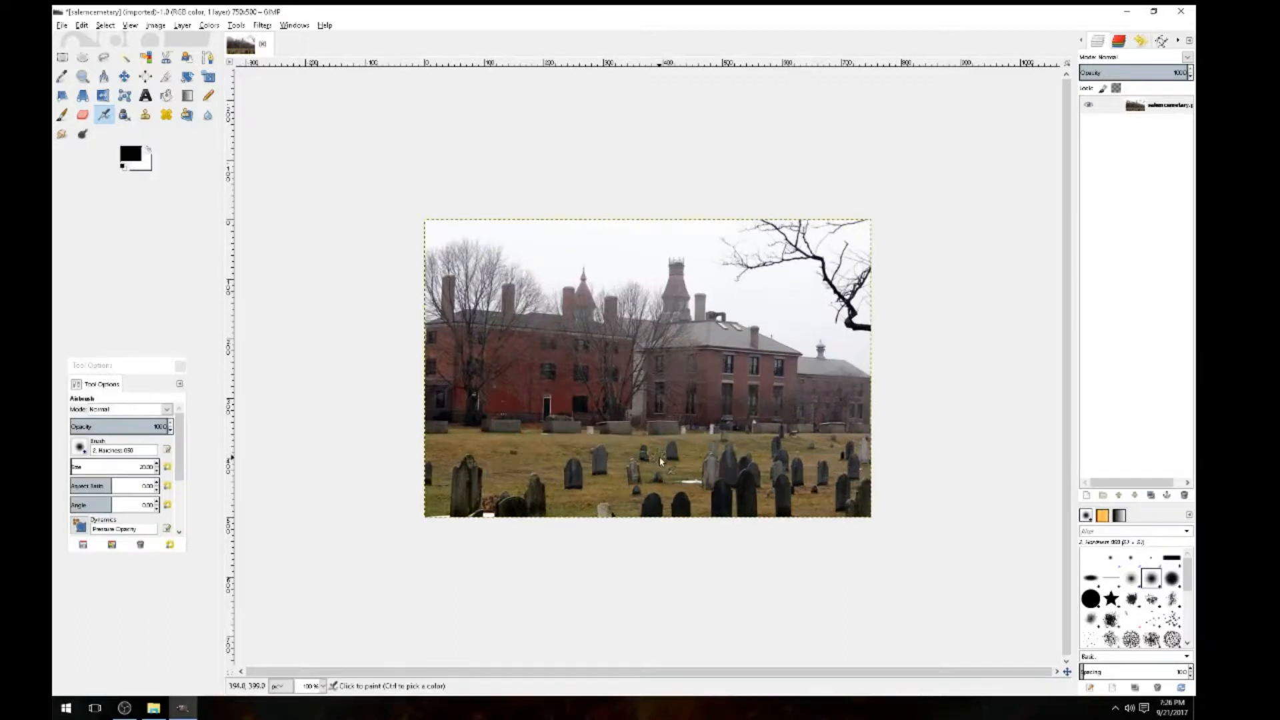
left_click(159, 26)
left_click(186, 128)
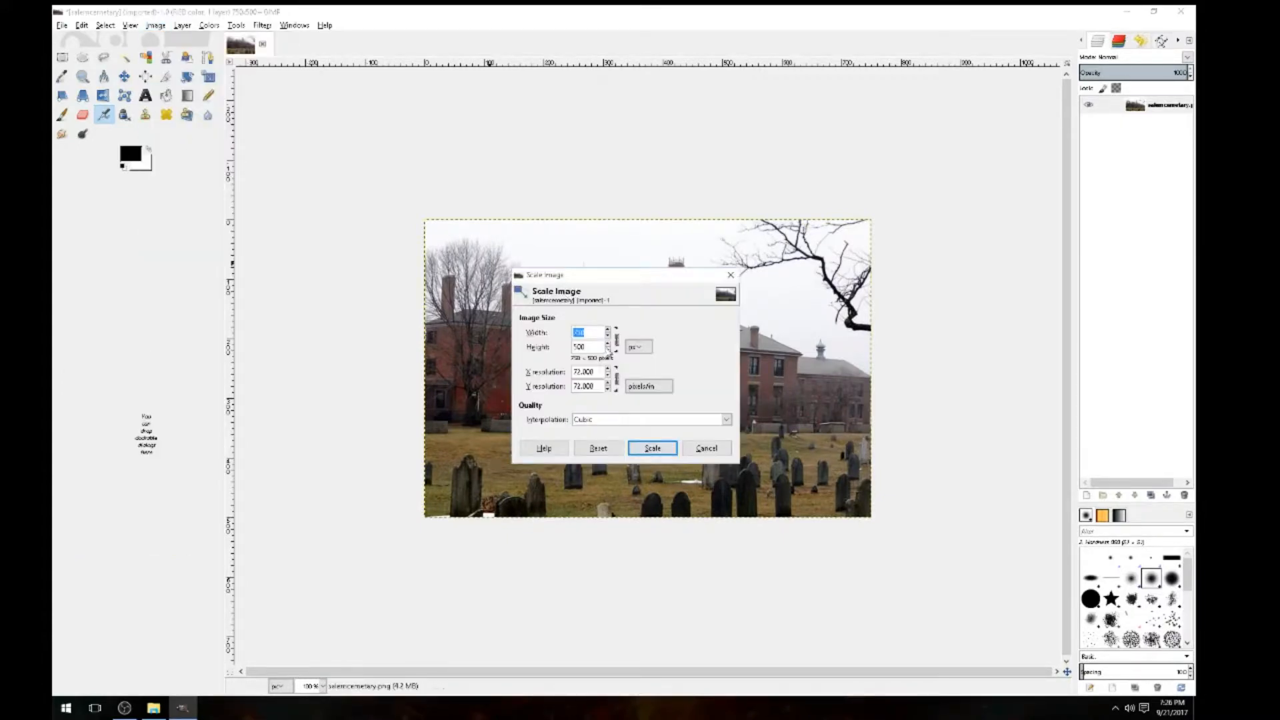
left_click(617, 344)
left_click(706, 450)
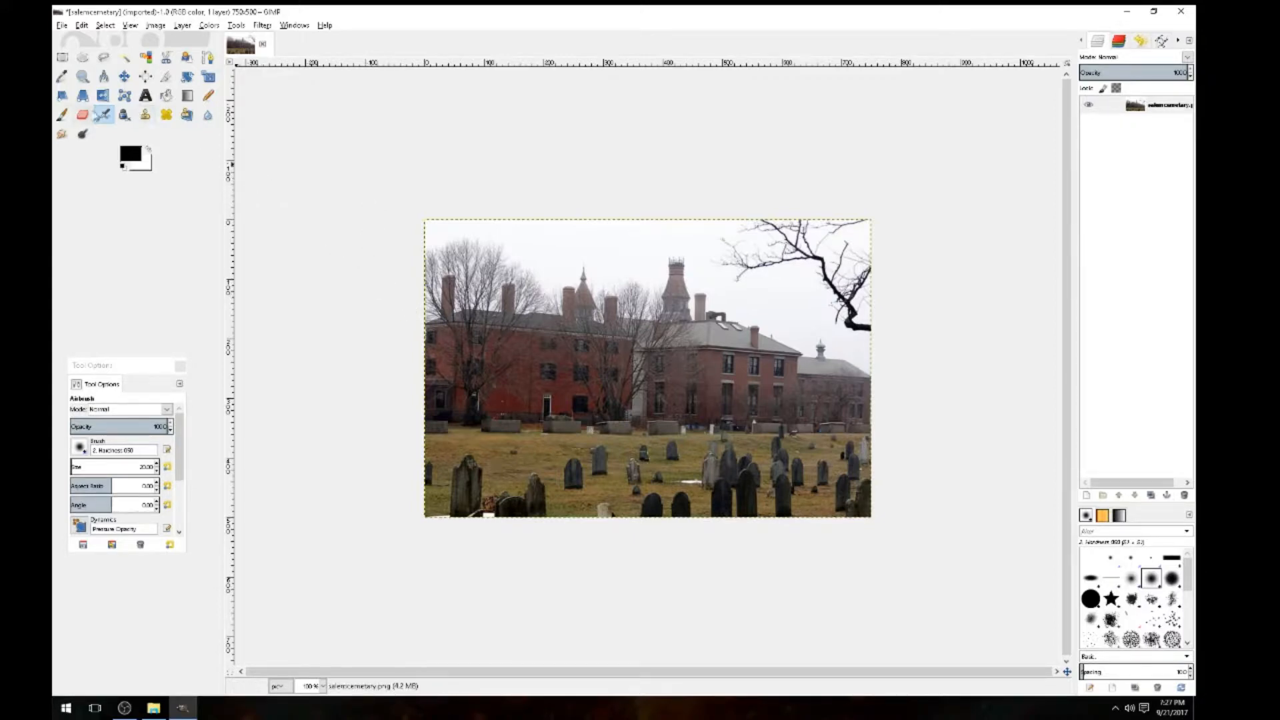
left_click(85, 116)
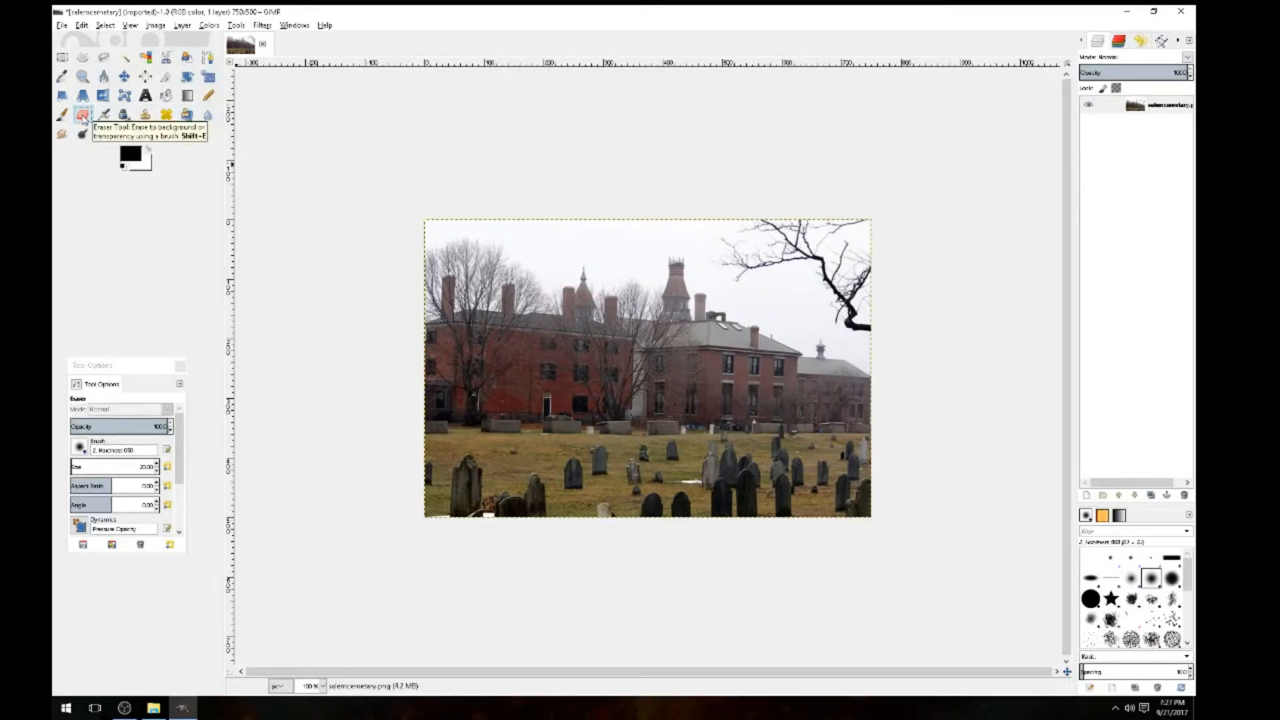
mouse_move(500, 290)
left_mouse_down()
mouse_move(712, 300)
mouse_move(505, 299)
mouse_move(666, 294)
mouse_move(484, 290)
mouse_move(707, 285)
mouse_move(401, 275)
mouse_move(751, 278)
left_mouse_up()
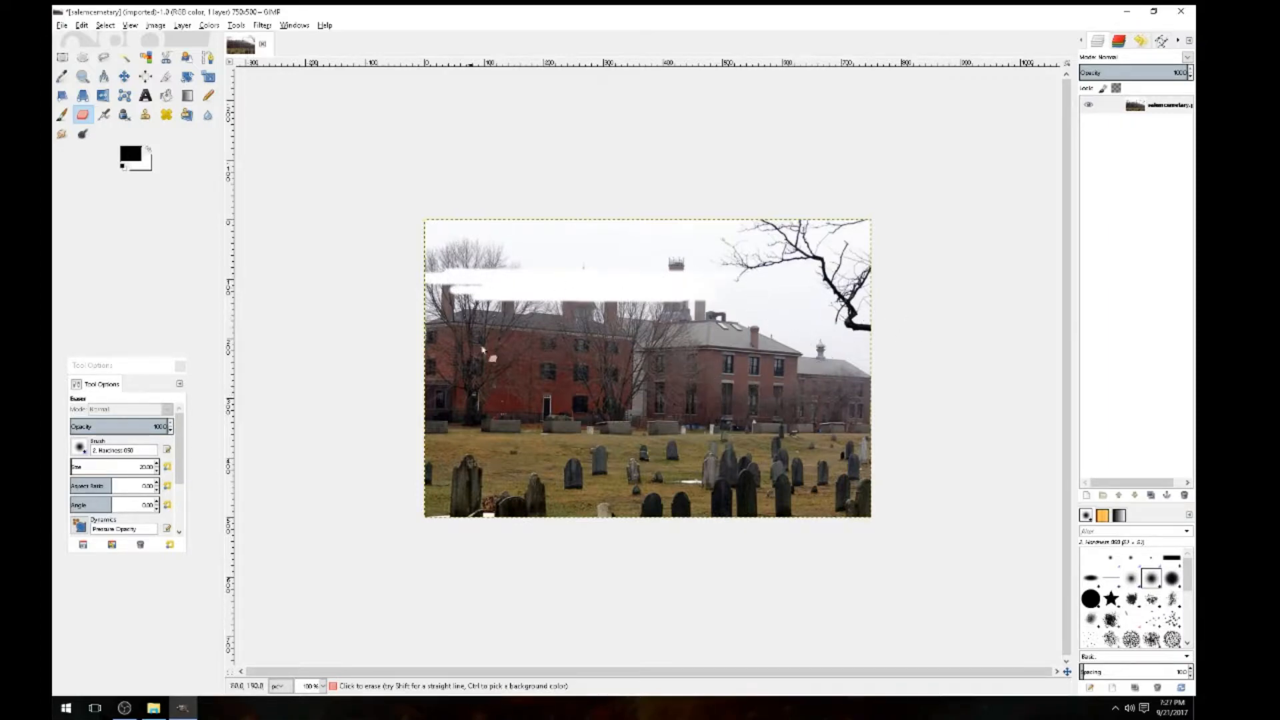
key("ctrl")
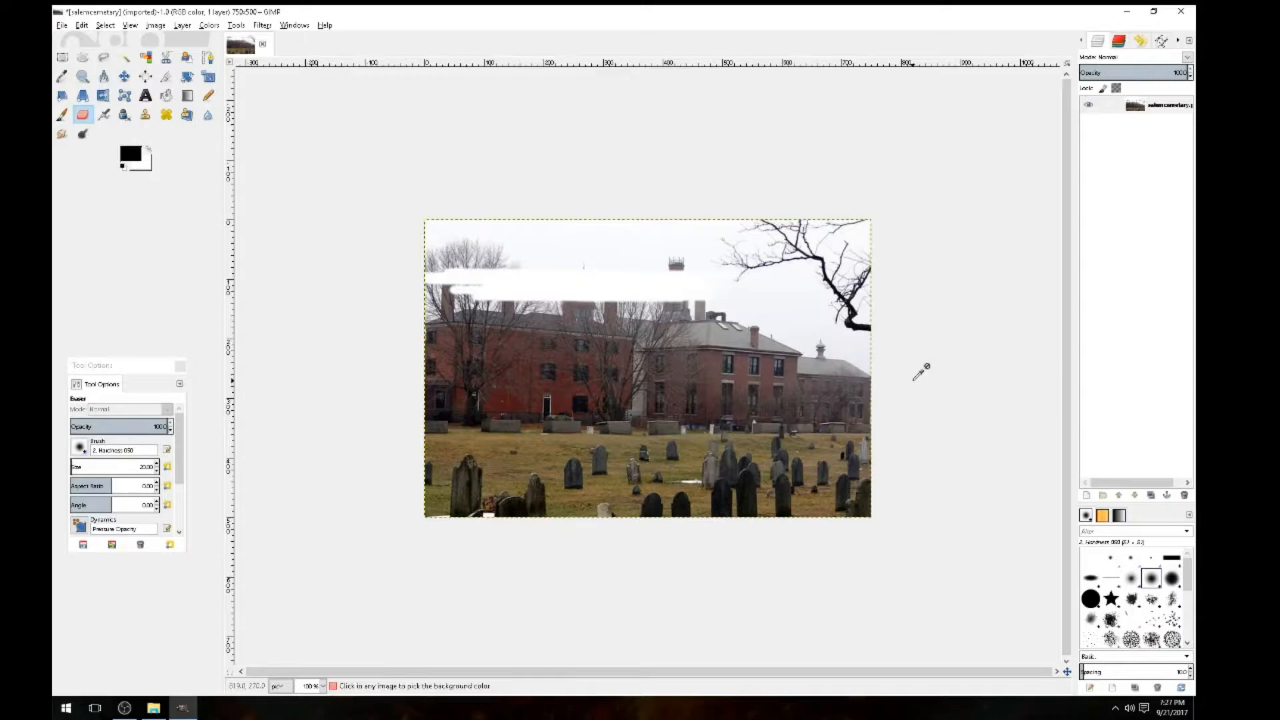
key("ctrl+z")
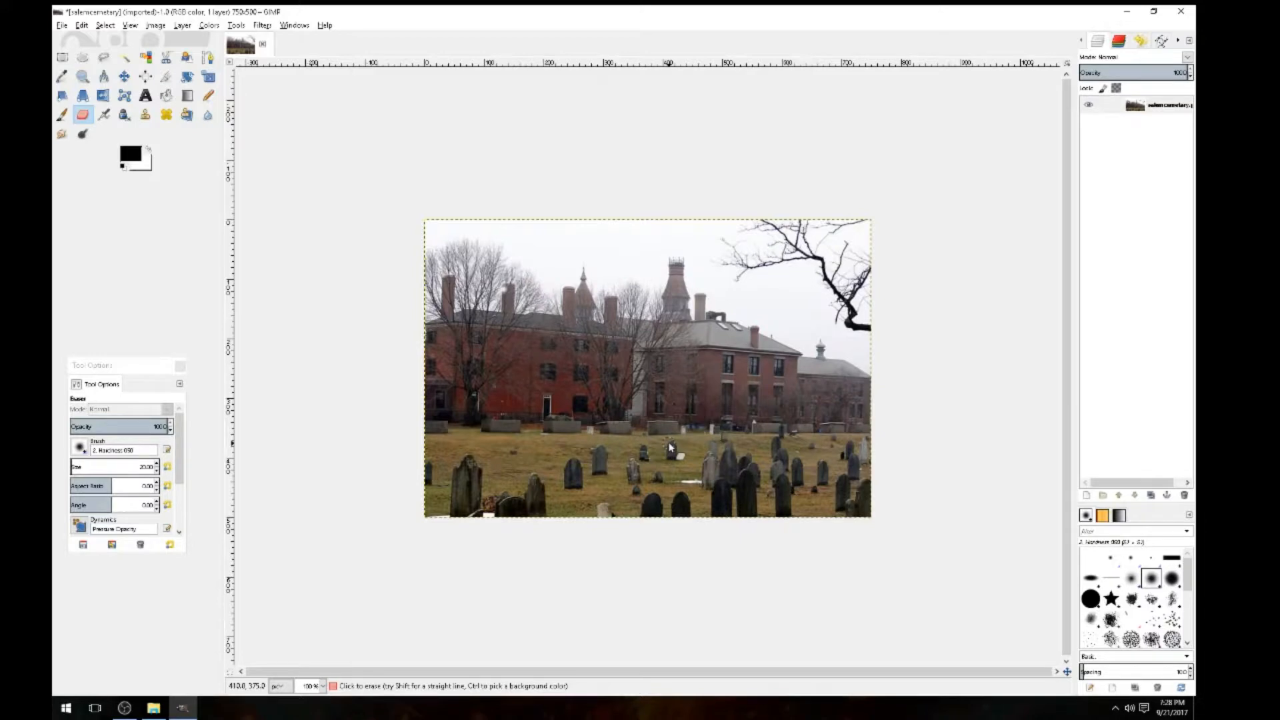
left_click(1162, 110)
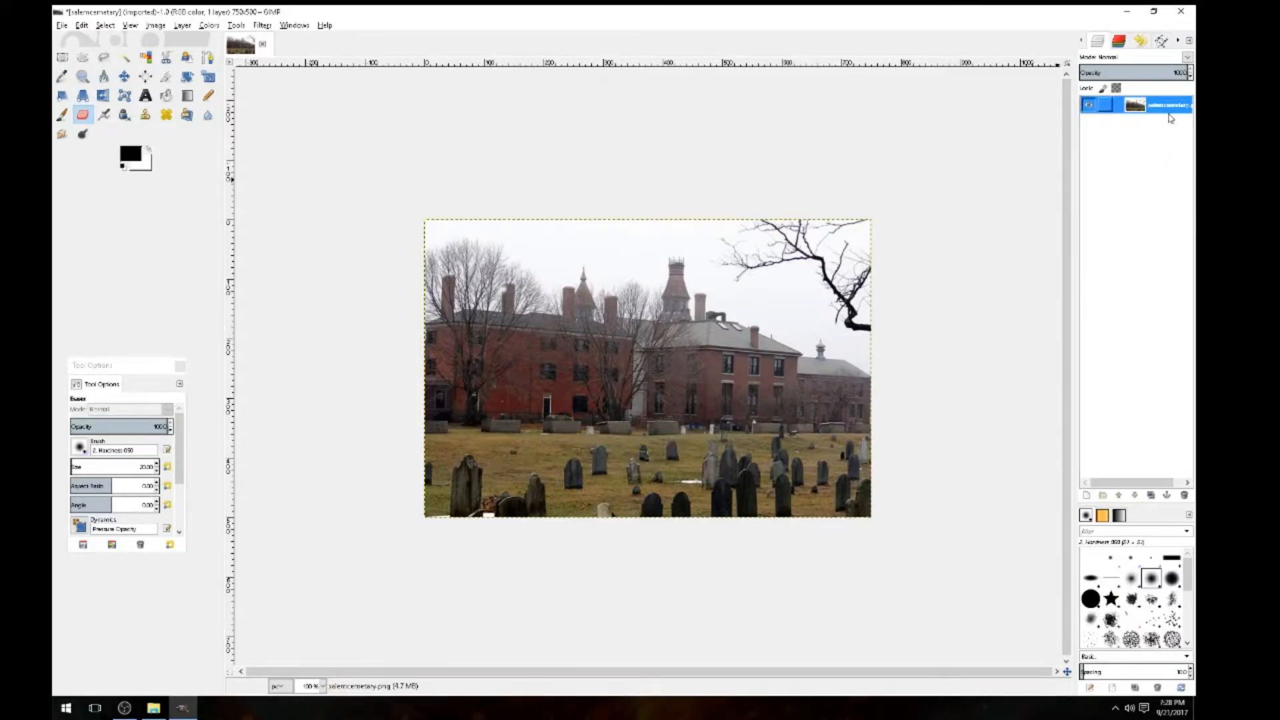
Add an alpha channel to the cemetery photo layer via Layer > Transparency
right_click(1165, 114)
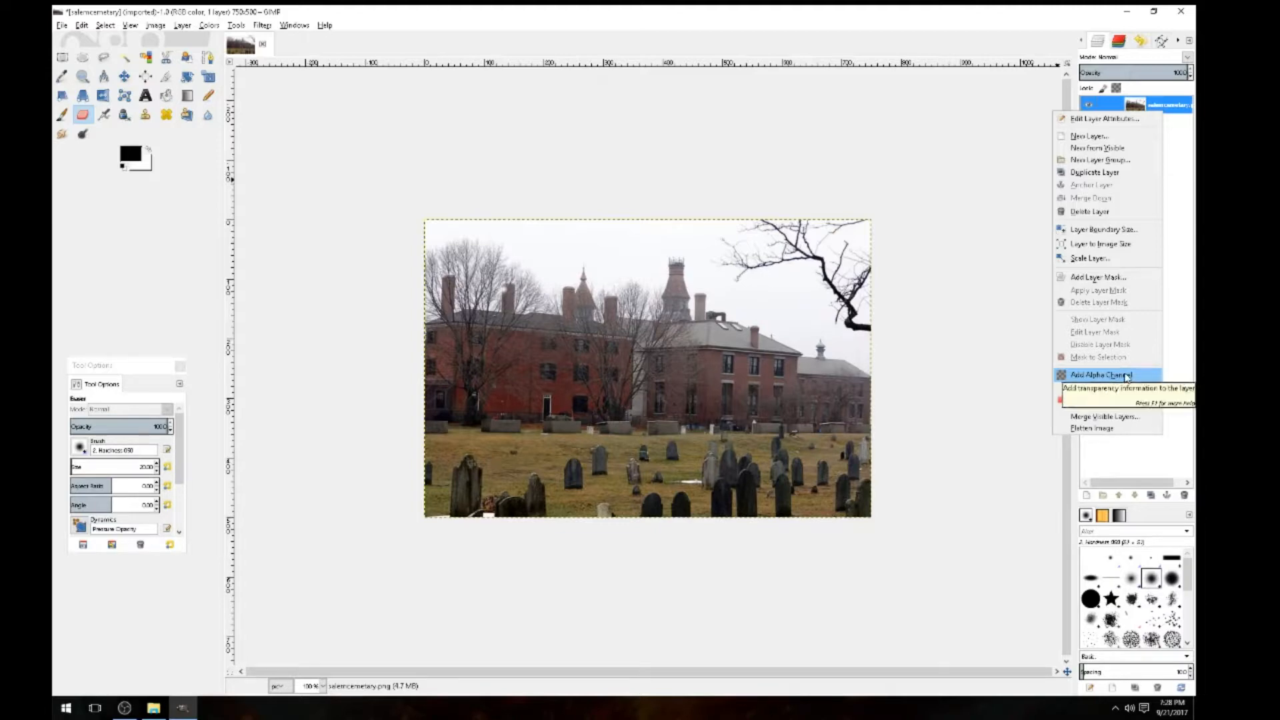
left_click(396, 44)
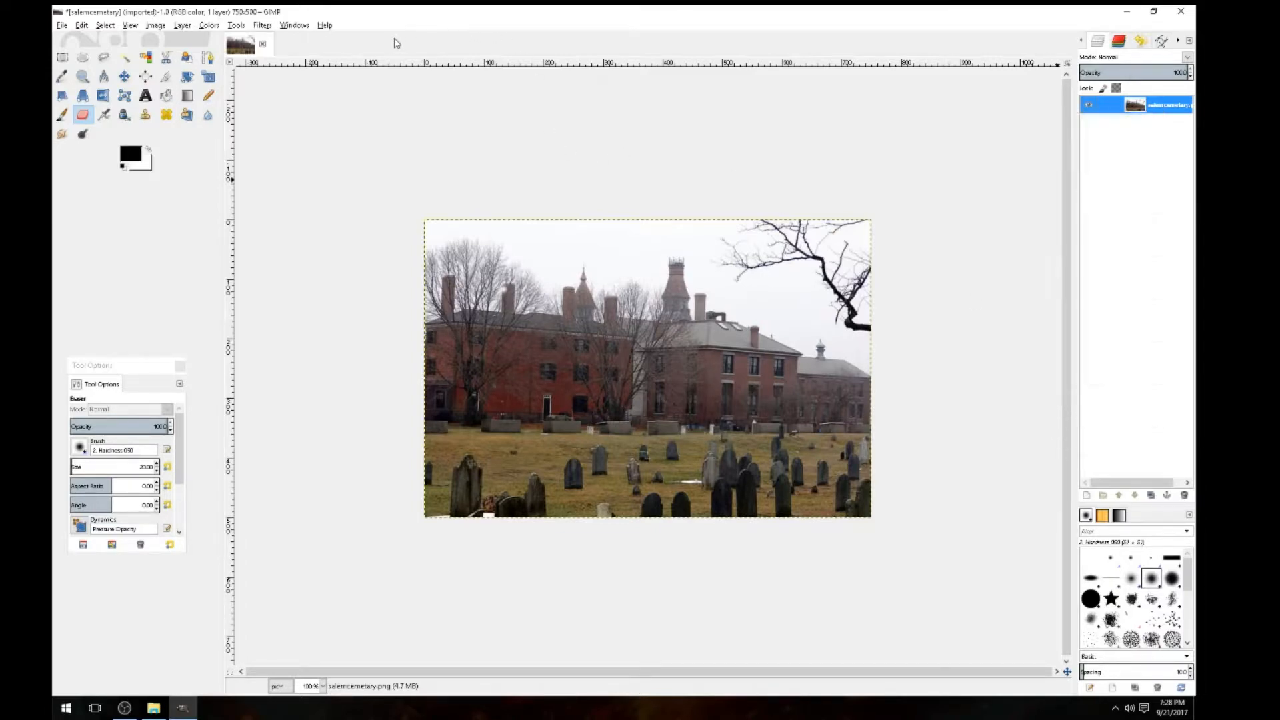
left_click(183, 26)
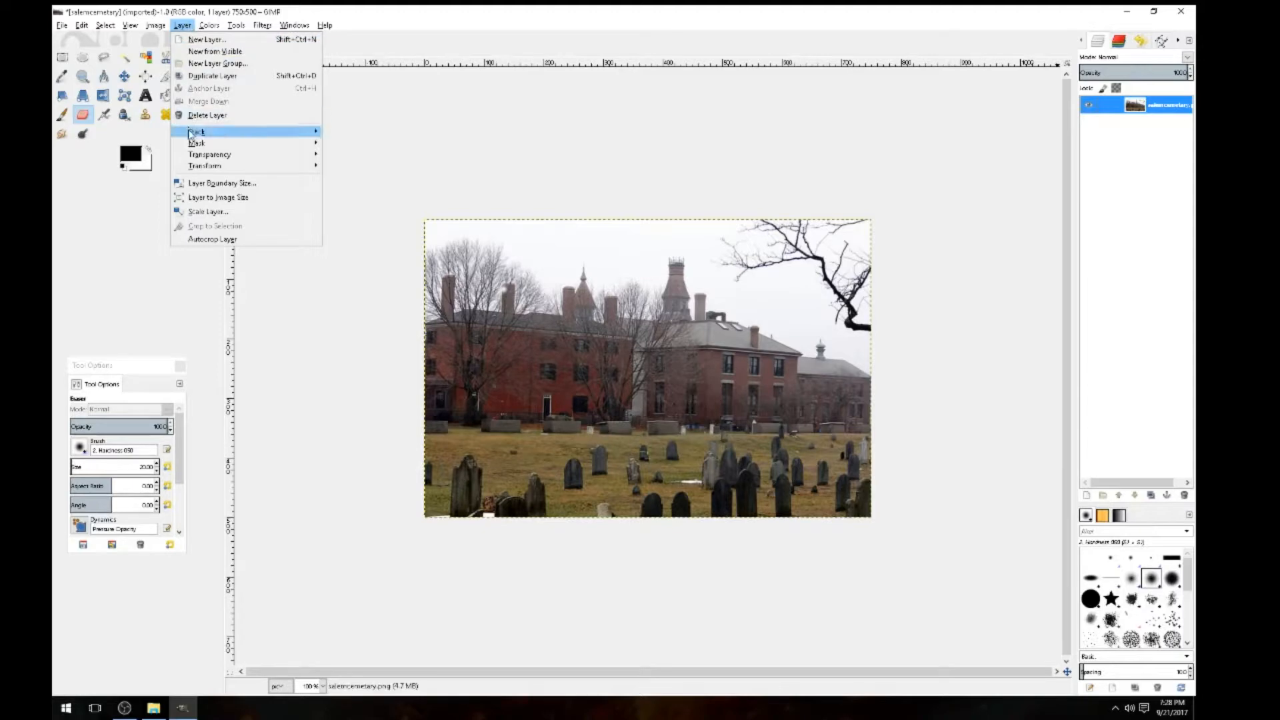
mouse_move(196, 157)
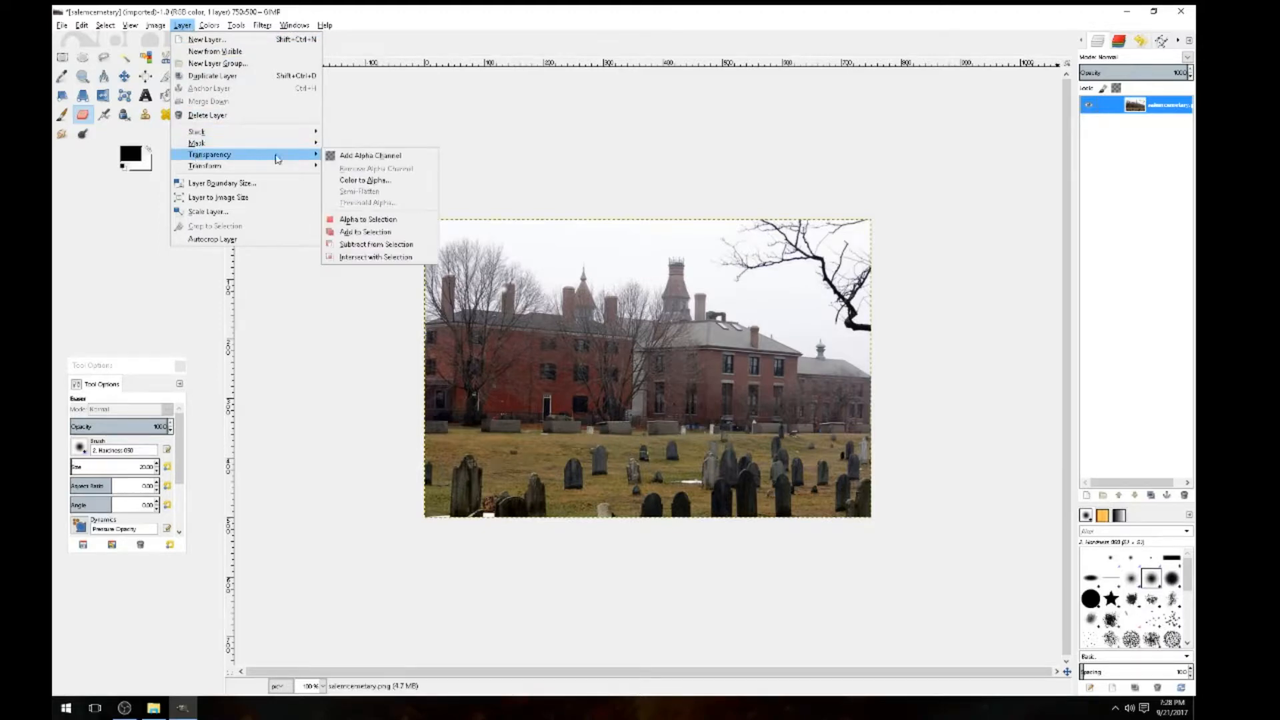
left_click(370, 156)
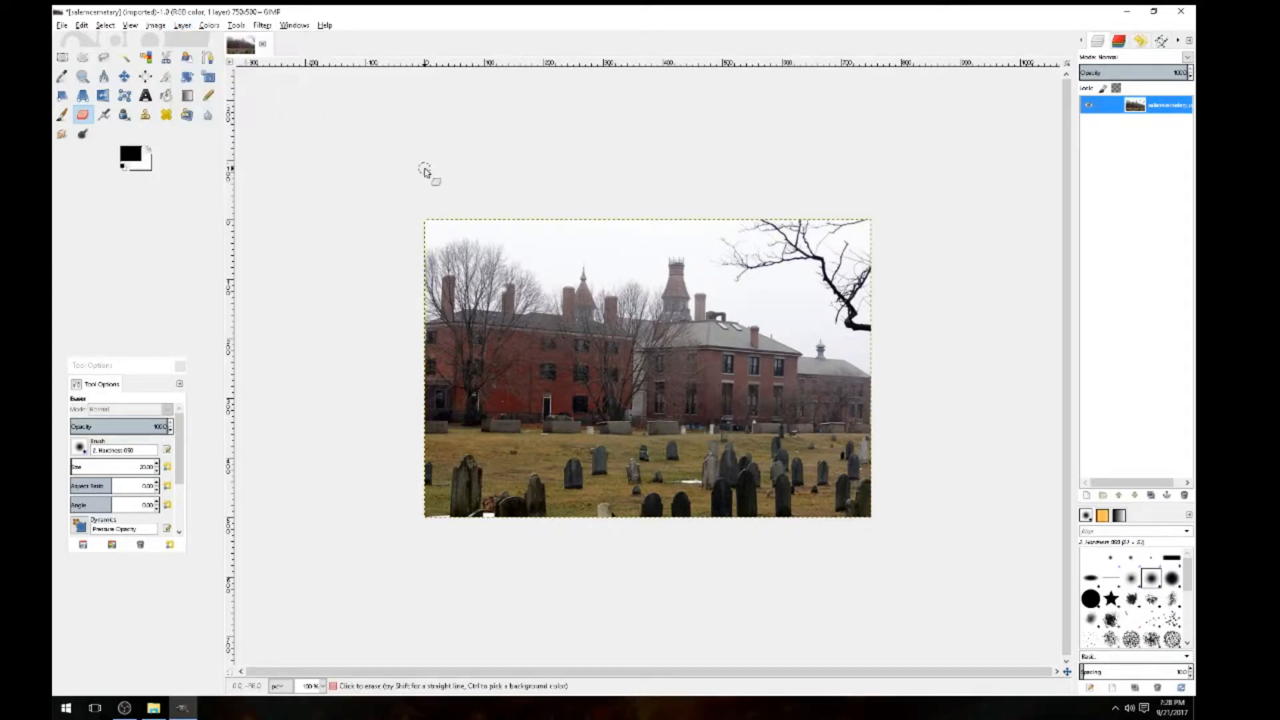
mouse_move(432, 250)
left_mouse_down()
mouse_move(577, 242)
mouse_move(427, 230)
mouse_move(593, 227)
mouse_move(525, 240)
mouse_move(457, 222)
mouse_move(437, 226)
mouse_move(470, 256)
mouse_move(908, 266)
left_mouse_up()
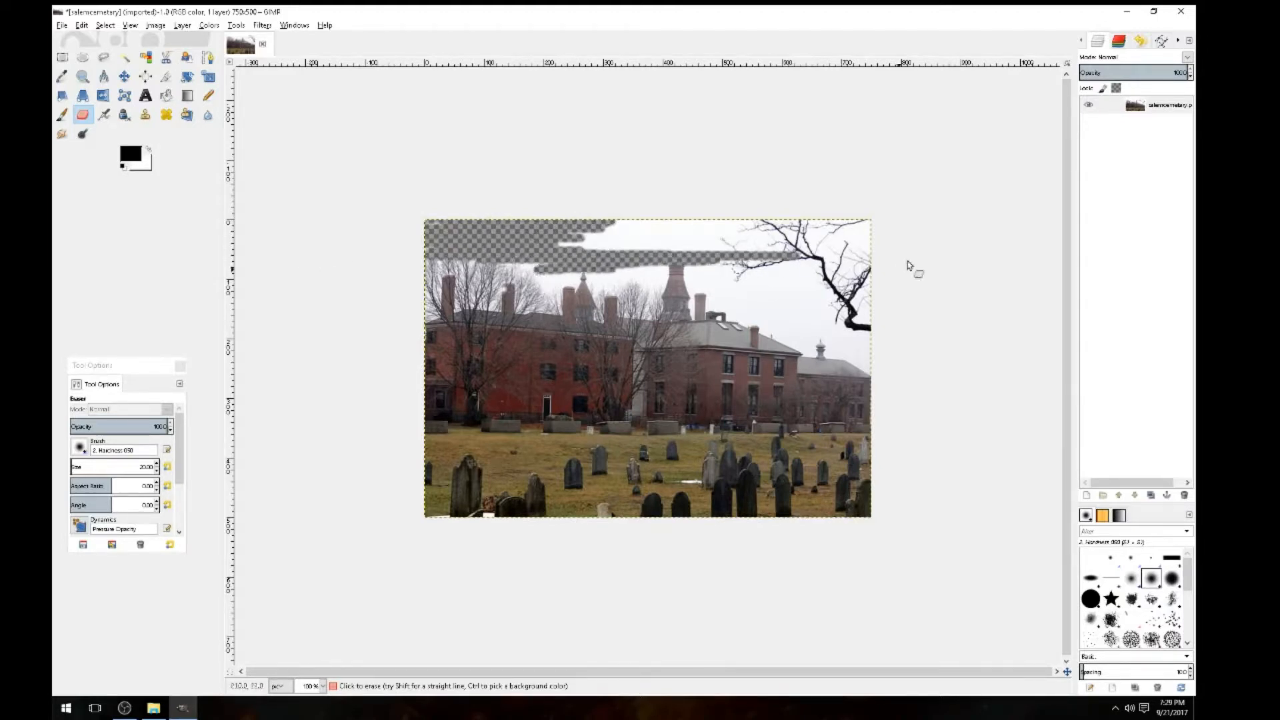
key("ctrl+z")
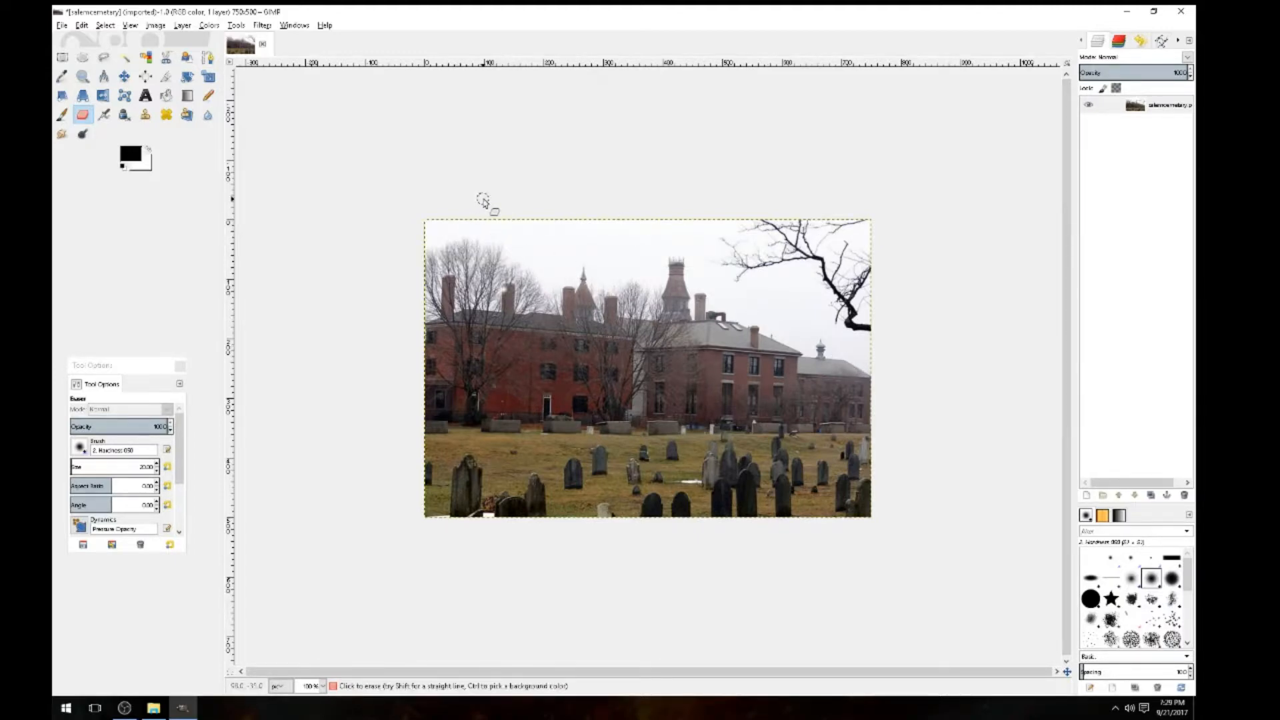
left_click(61, 25)
Open demo.jpg from the Desktop as a second image
left_click(75, 69)
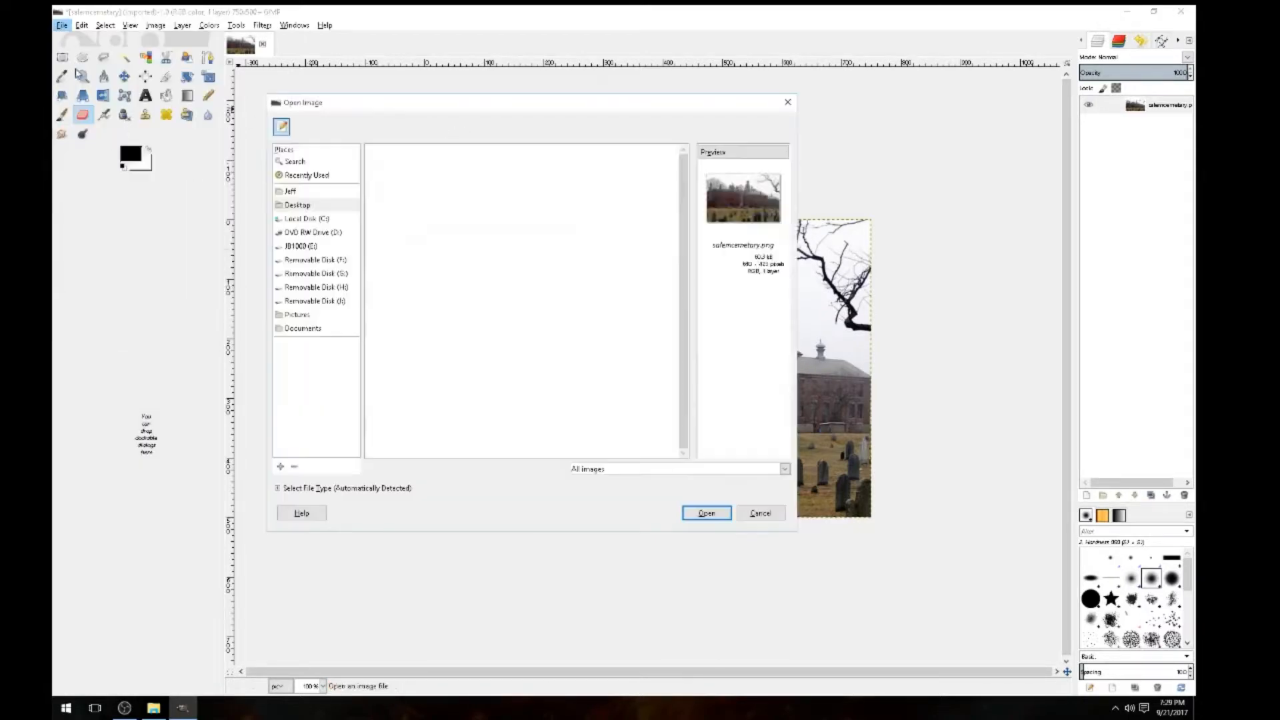
left_click(402, 254)
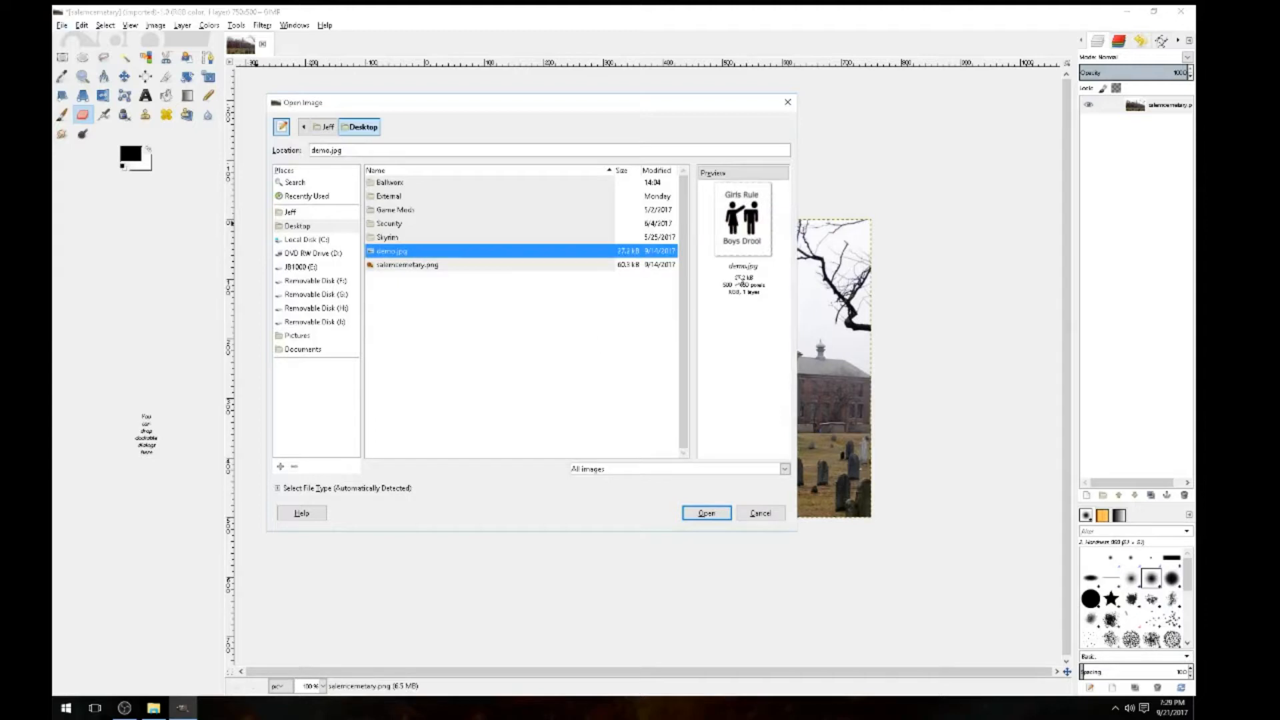
left_click(713, 518)
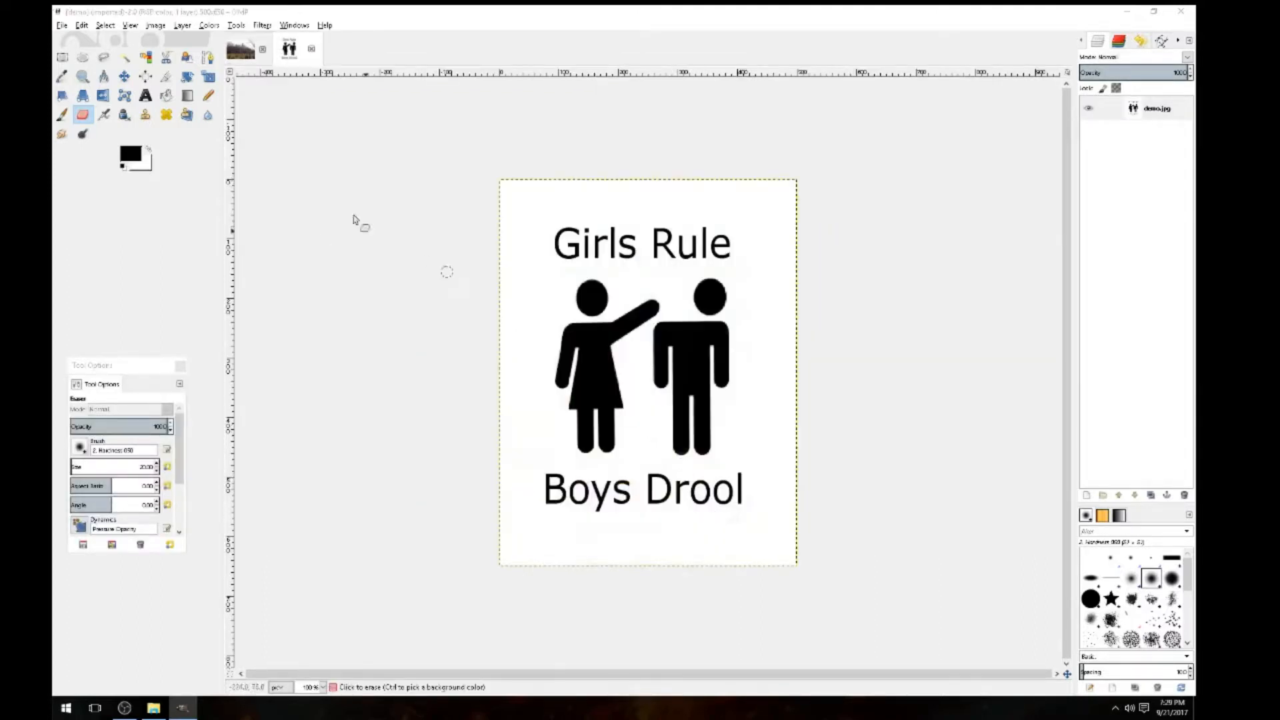
Switch between the sign and cemetery image tabs, ending on the cemetery photo
left_click(241, 49)
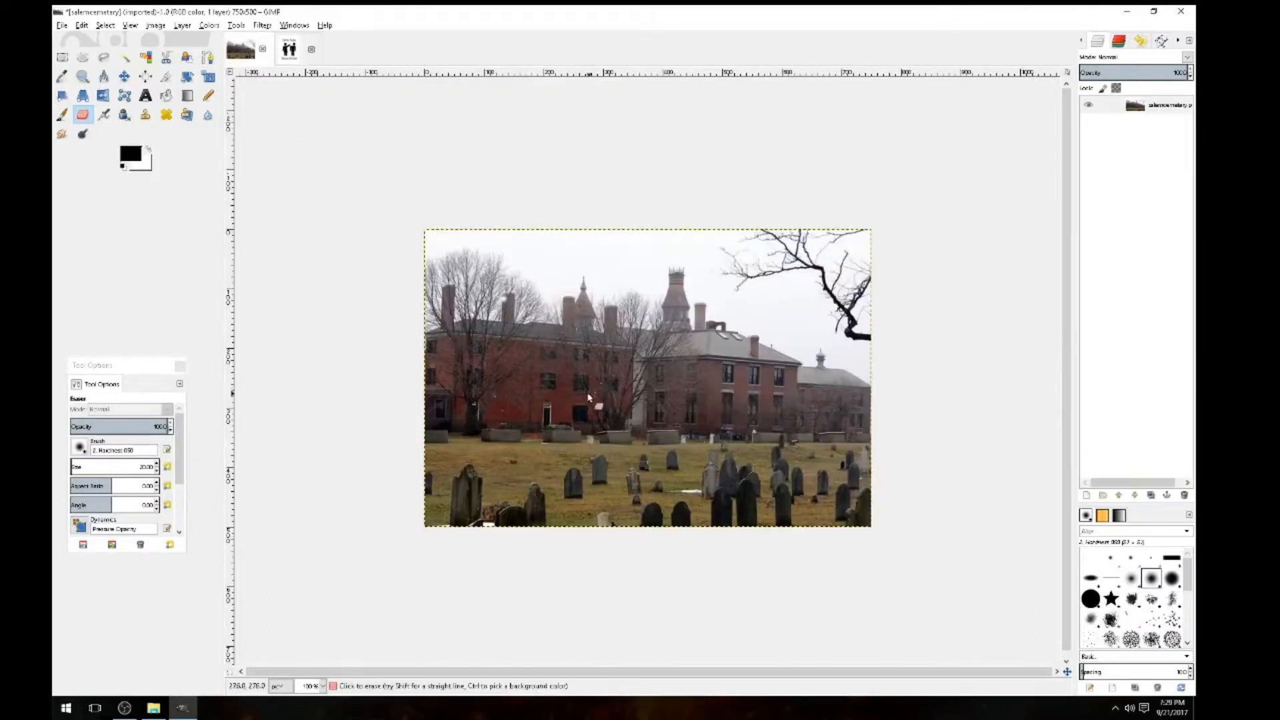
left_click(297, 43)
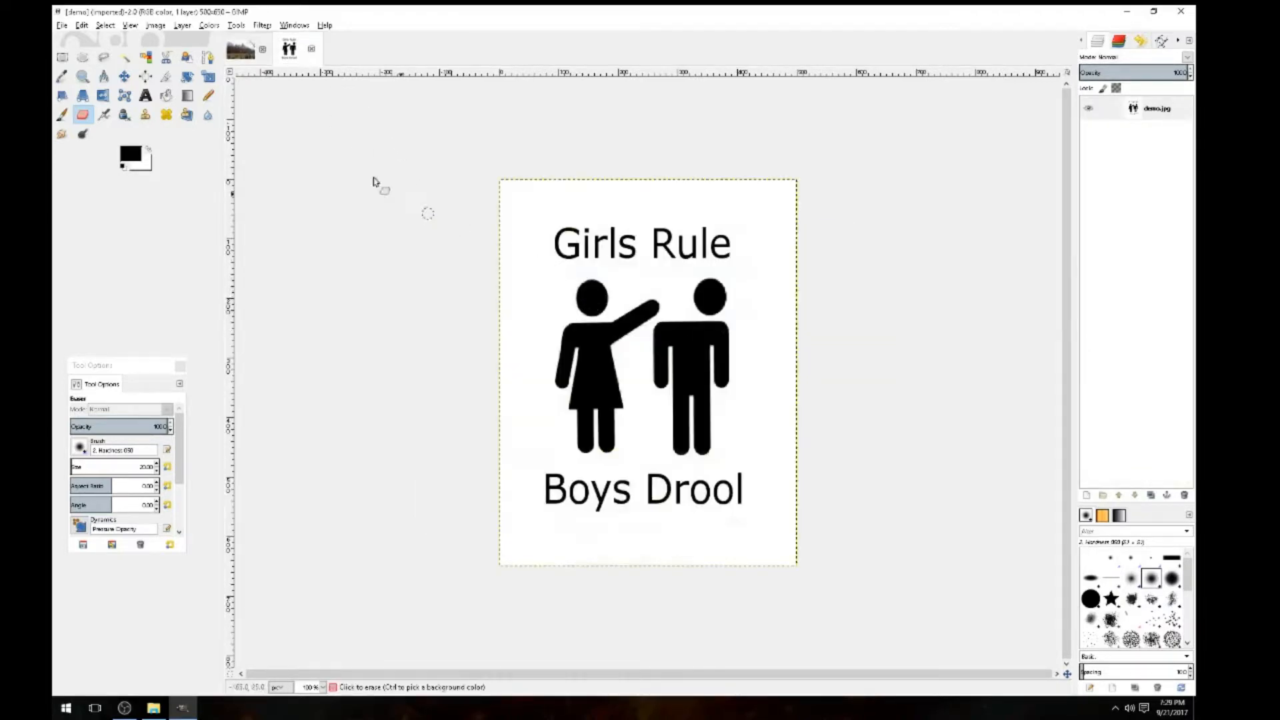
left_click(241, 49)
left_click(291, 49)
left_click(242, 50)
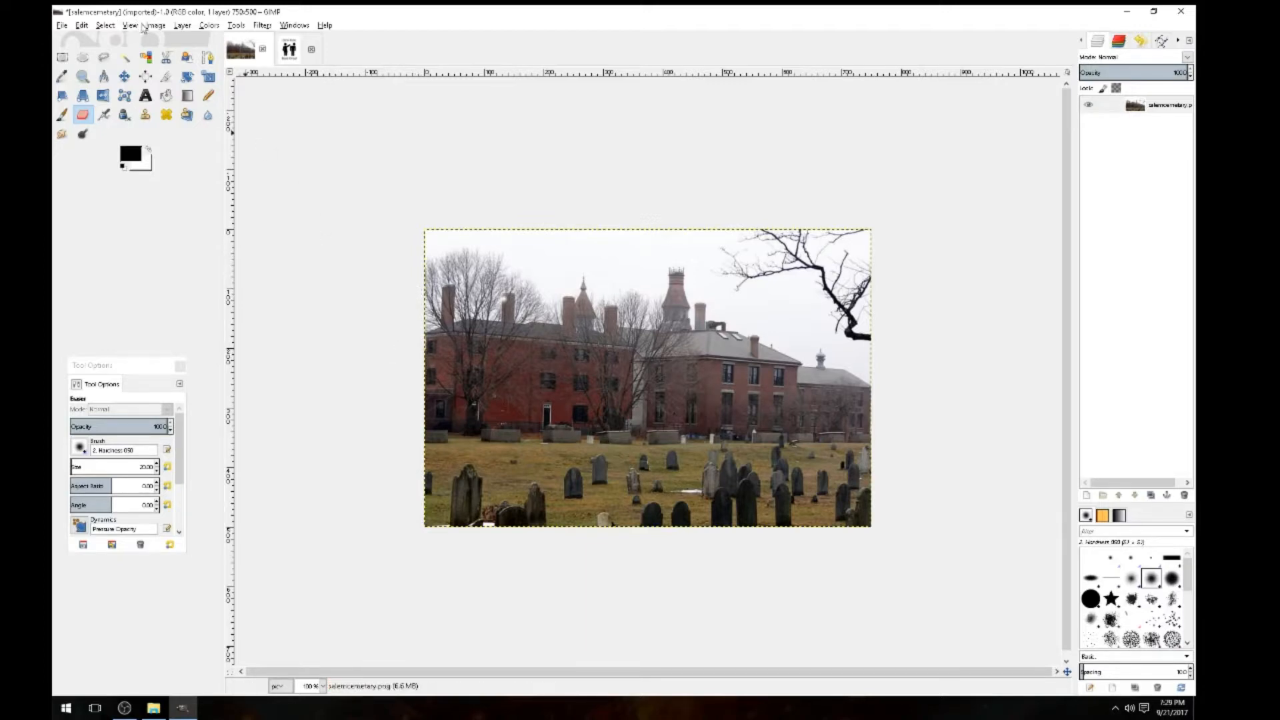
Scale the demo.jpg sign to 200 × 300 pixels with width and height unlinked
left_click(302, 48)
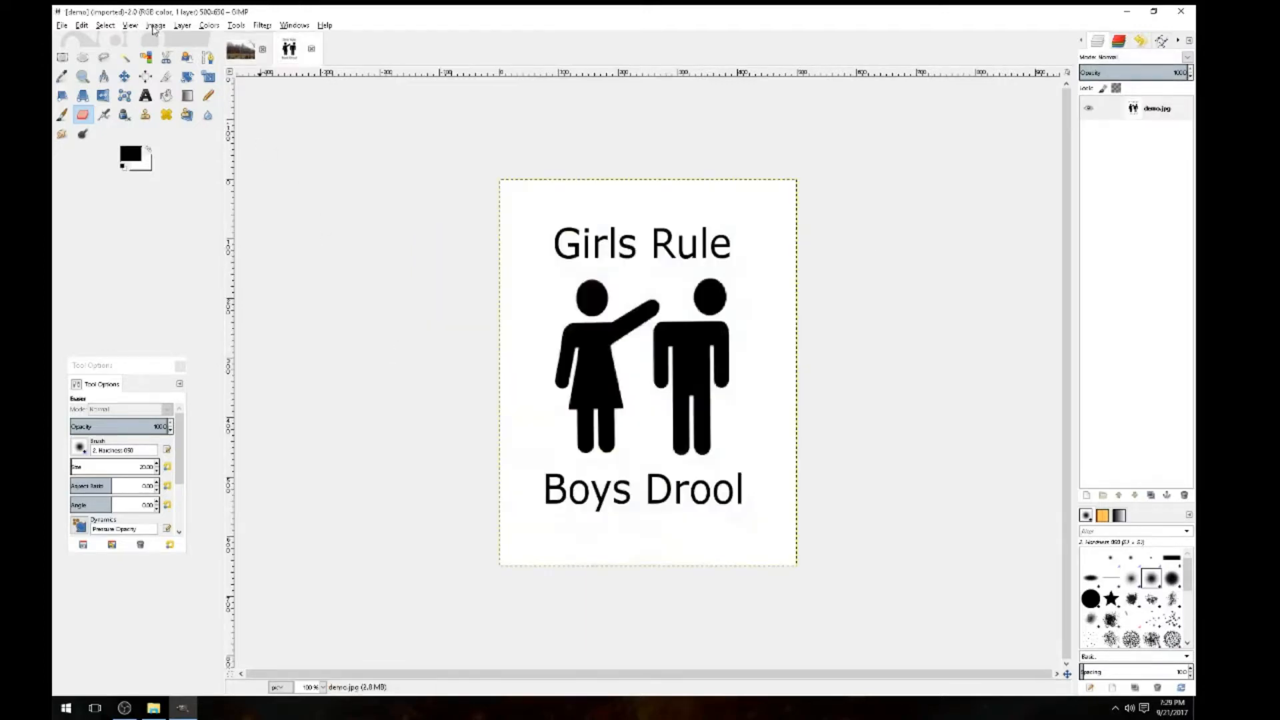
left_click(154, 27)
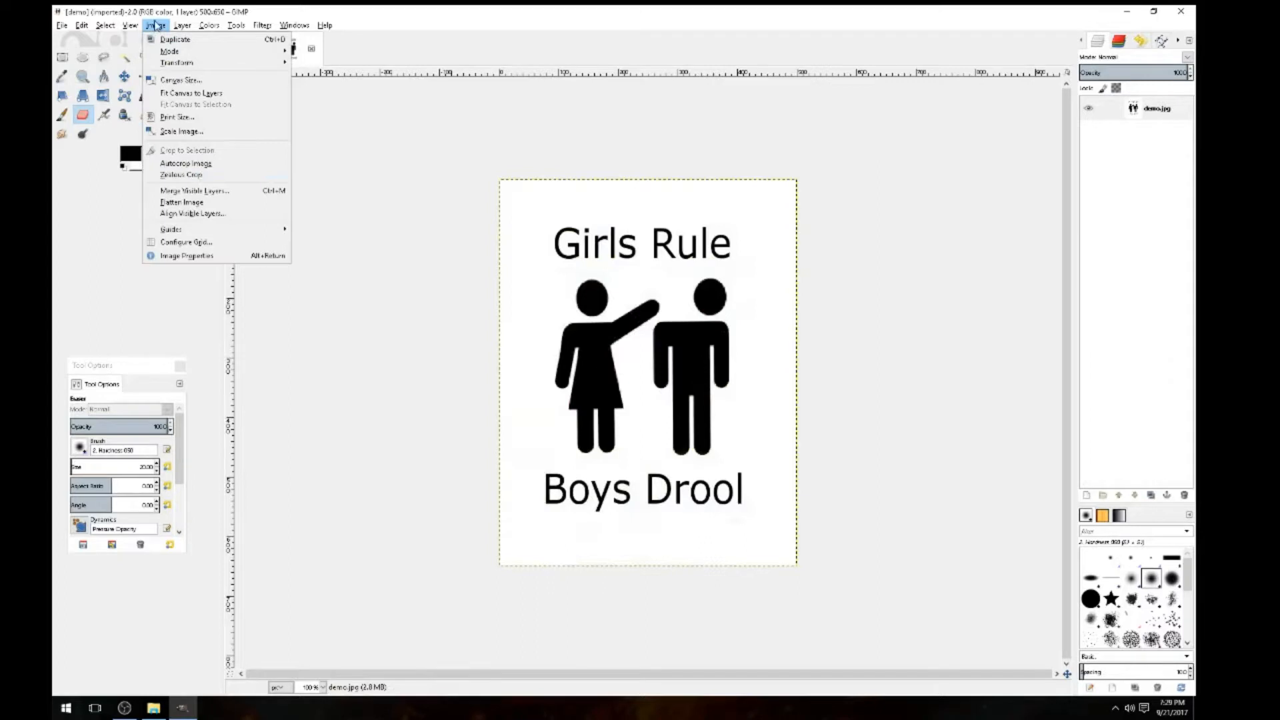
left_click(181, 131)
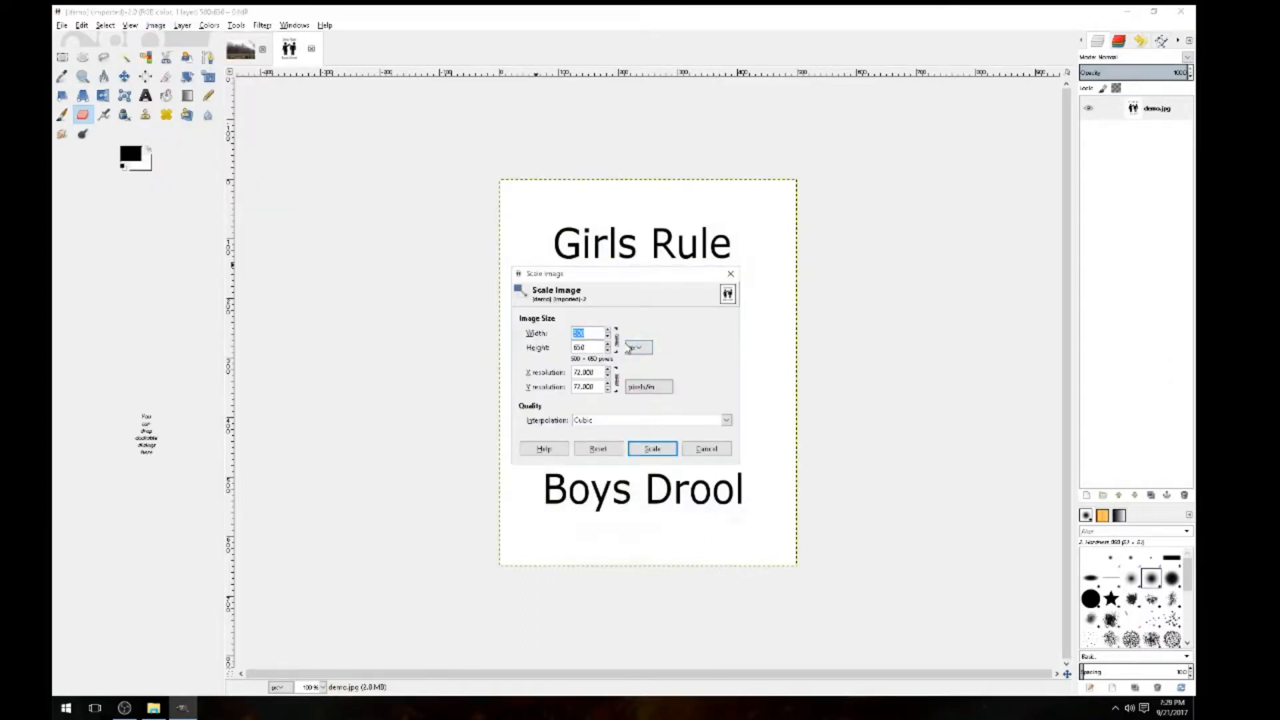
left_click(596, 334)
left_click(617, 348)
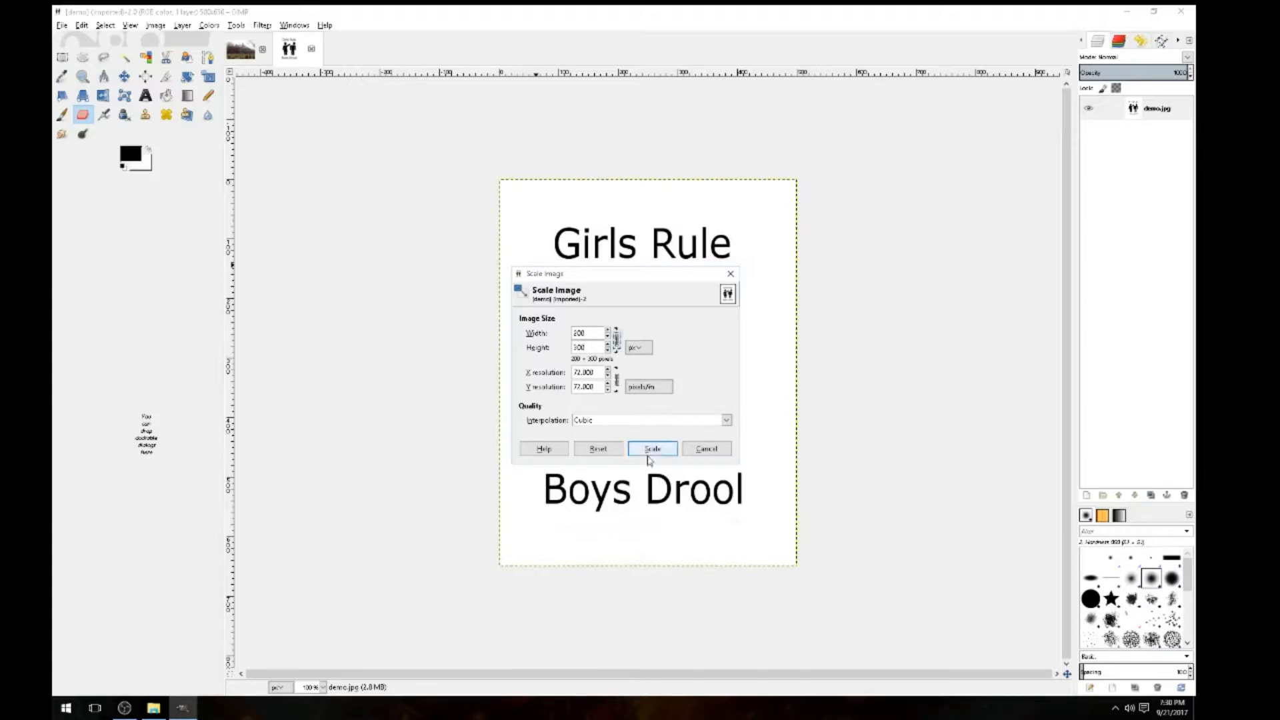
left_click(652, 450)
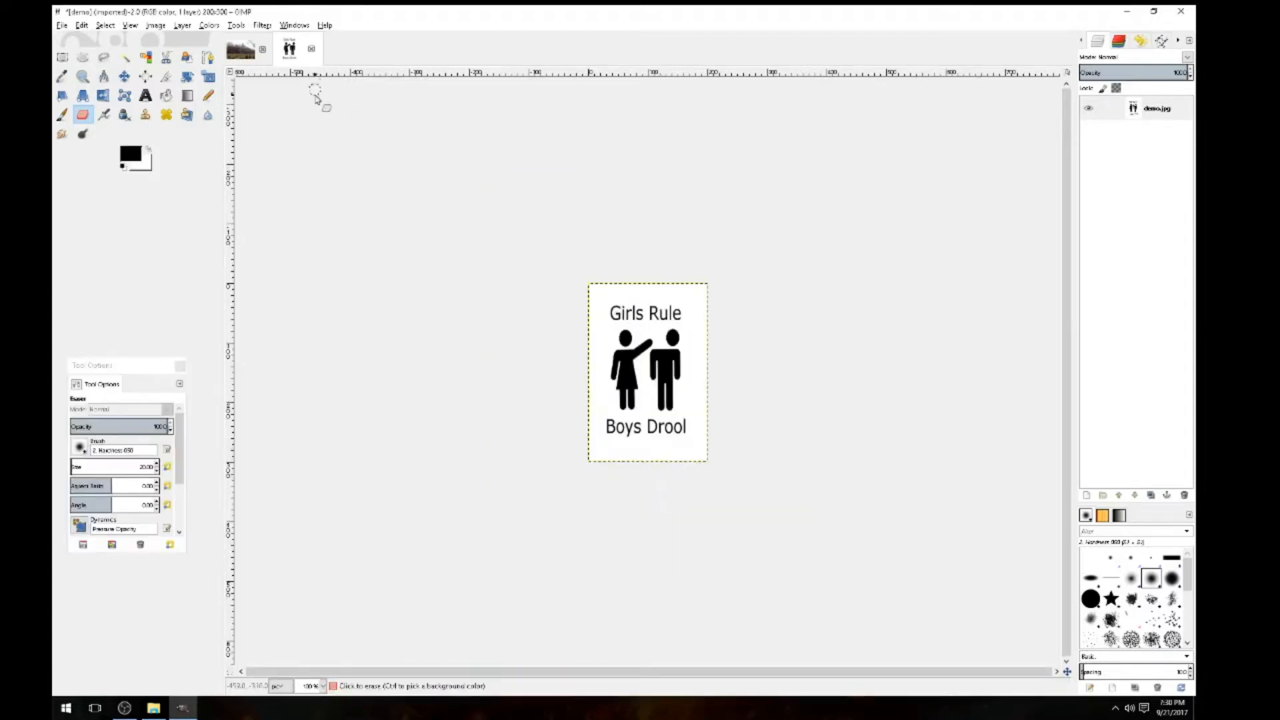
left_click(236, 54)
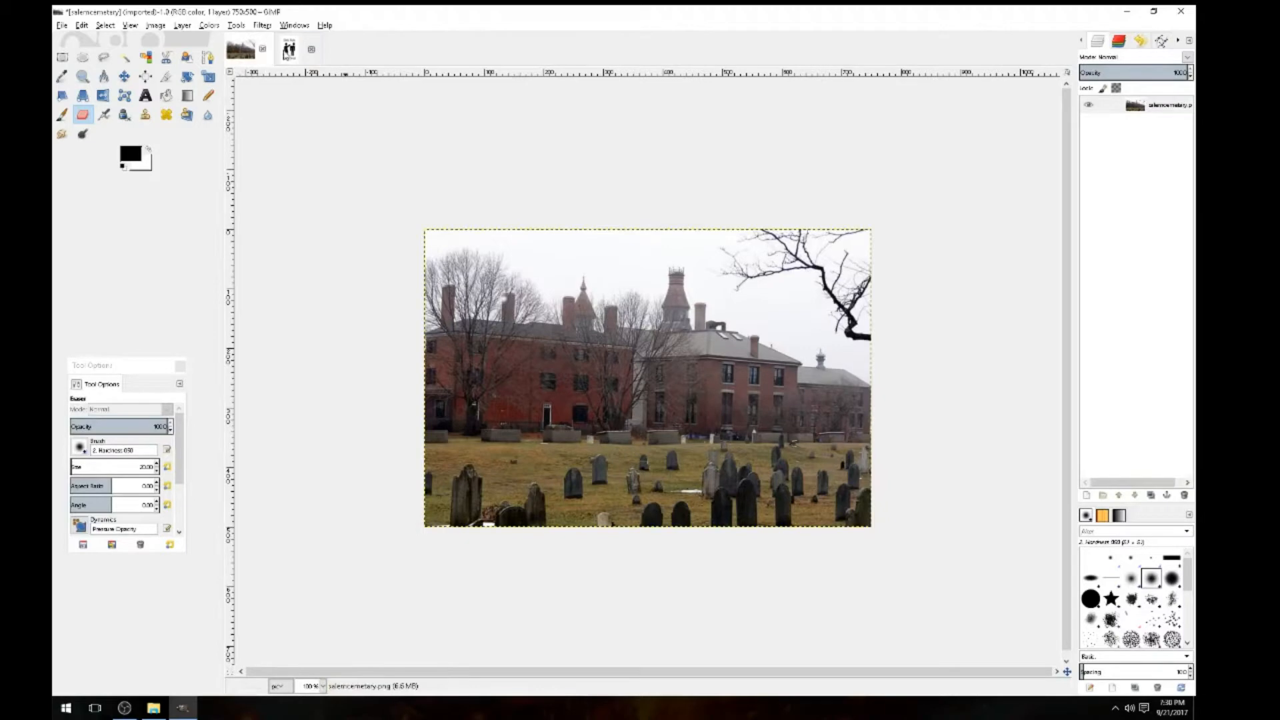
Drag the shrunken sign's image tab over the cemetery photo canvas
left_click(290, 56)
left_click(238, 53)
left_click(291, 50)
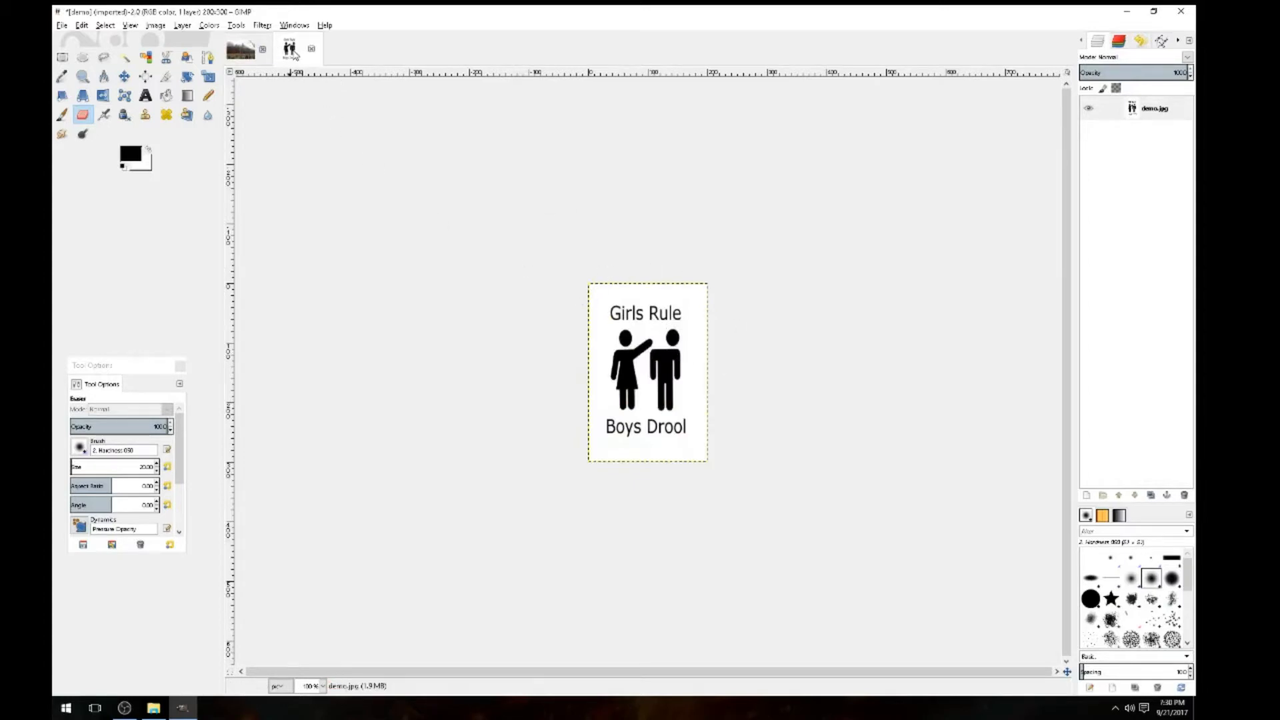
left_click_drag(293, 52, 628, 479)
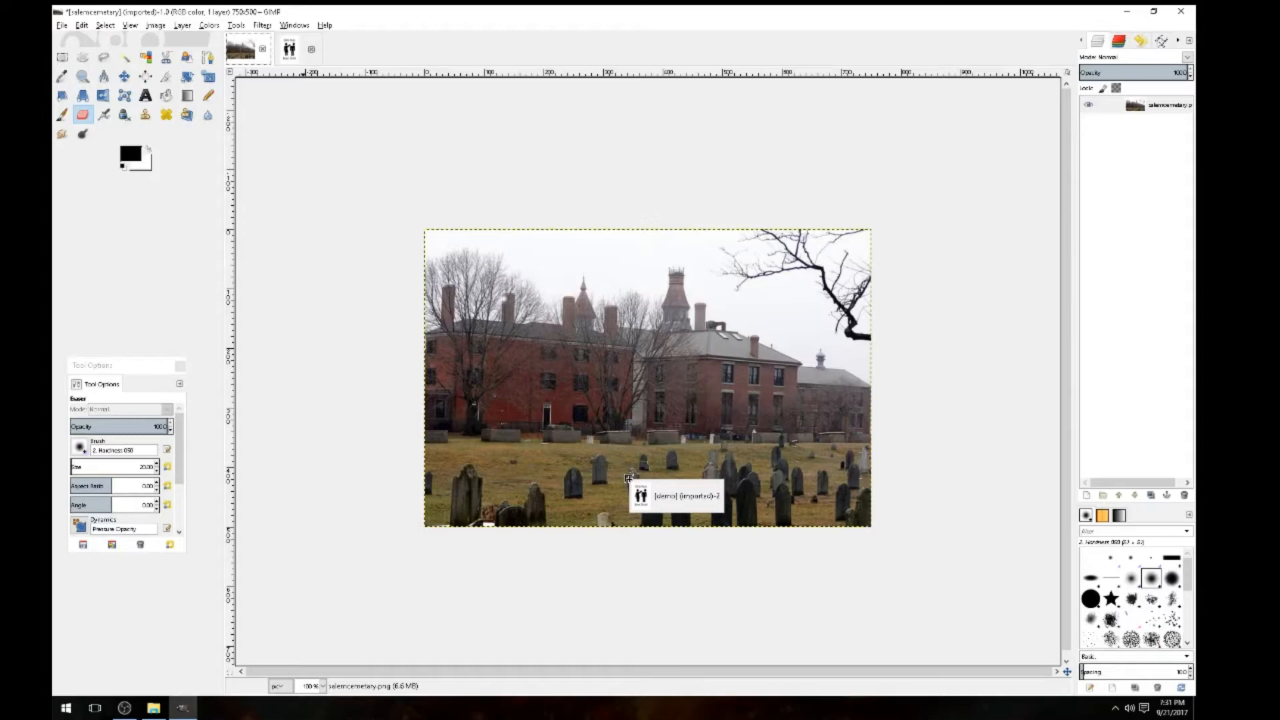
Drop the sign in as a new layer and move it down to the photo's bottom edge
left_click_drag(628, 478, 628, 479)
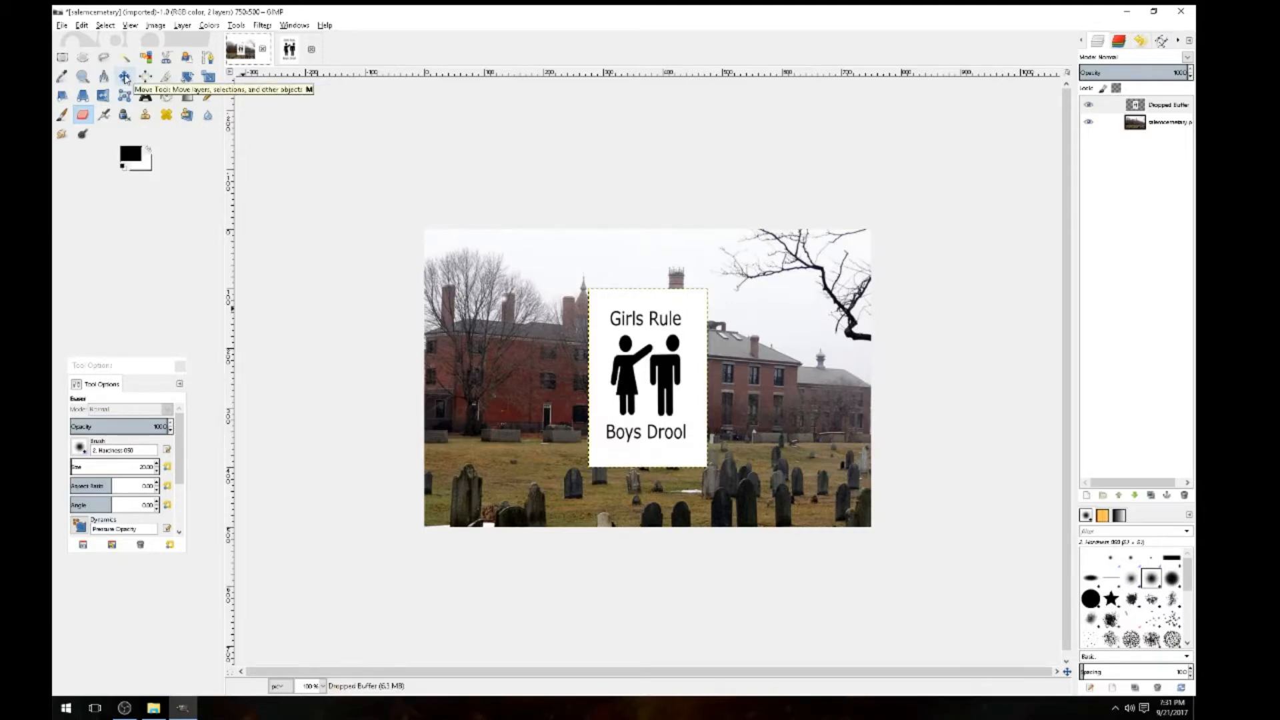
left_click(125, 78)
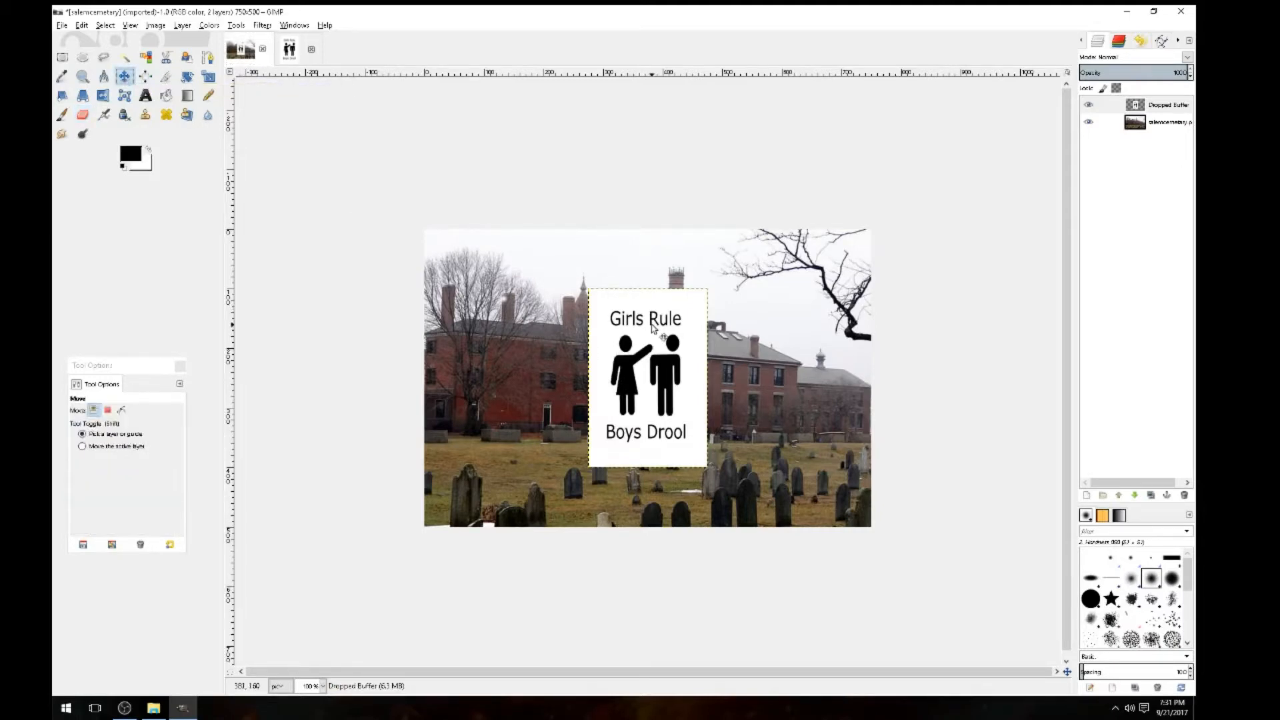
left_click_drag(652, 327, 650, 464)
left_click_drag(648, 467, 650, 478)
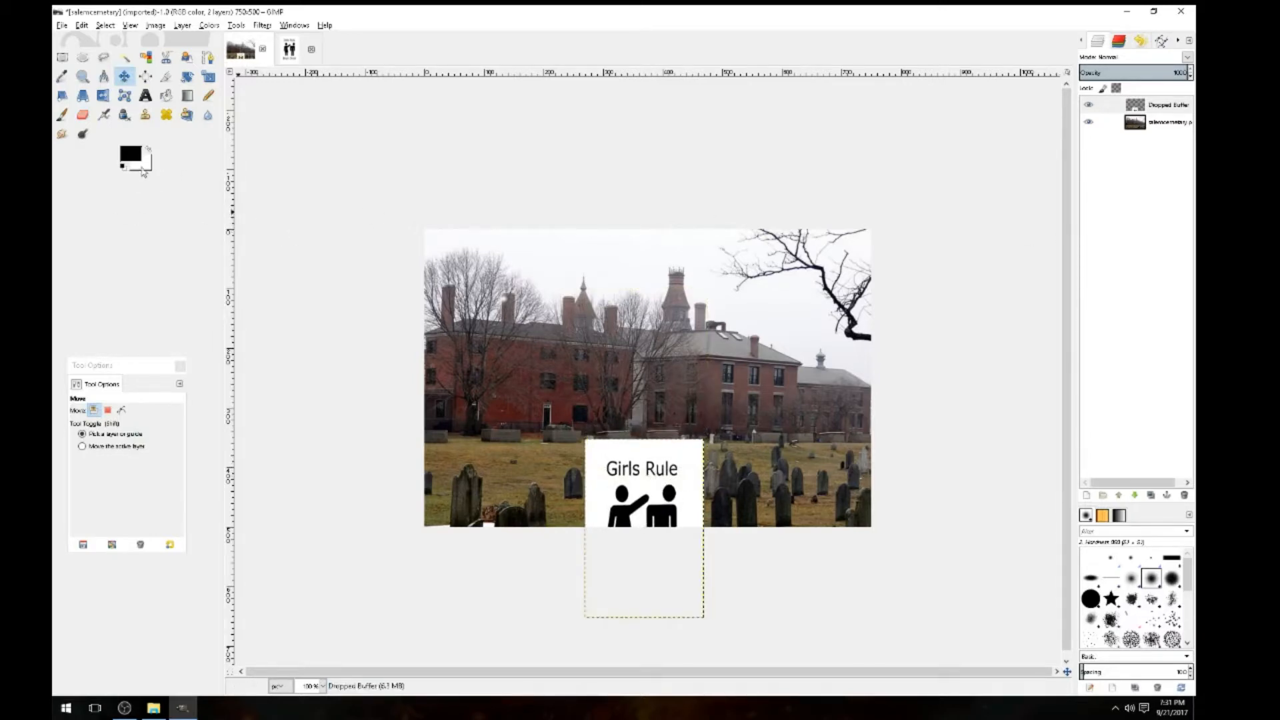
Select the Paintbrush with yellow as the foreground colour
left_click(62, 114)
left_click(148, 151)
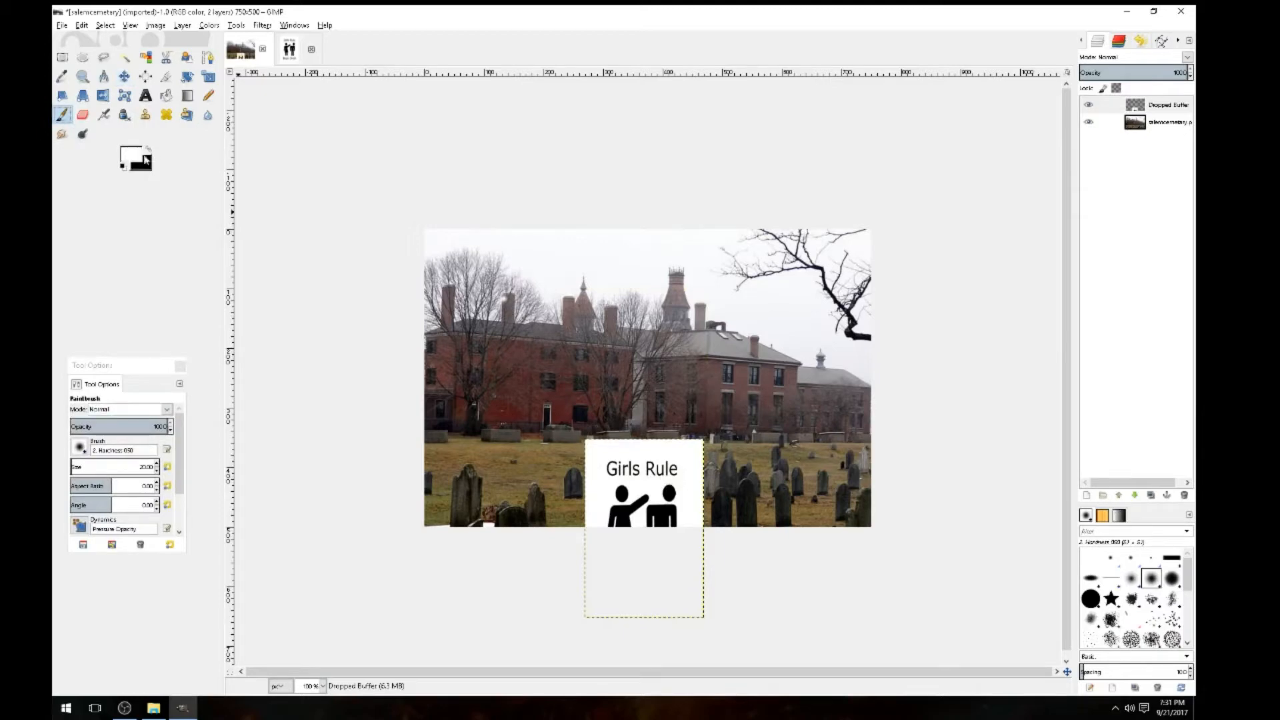
left_click(139, 158)
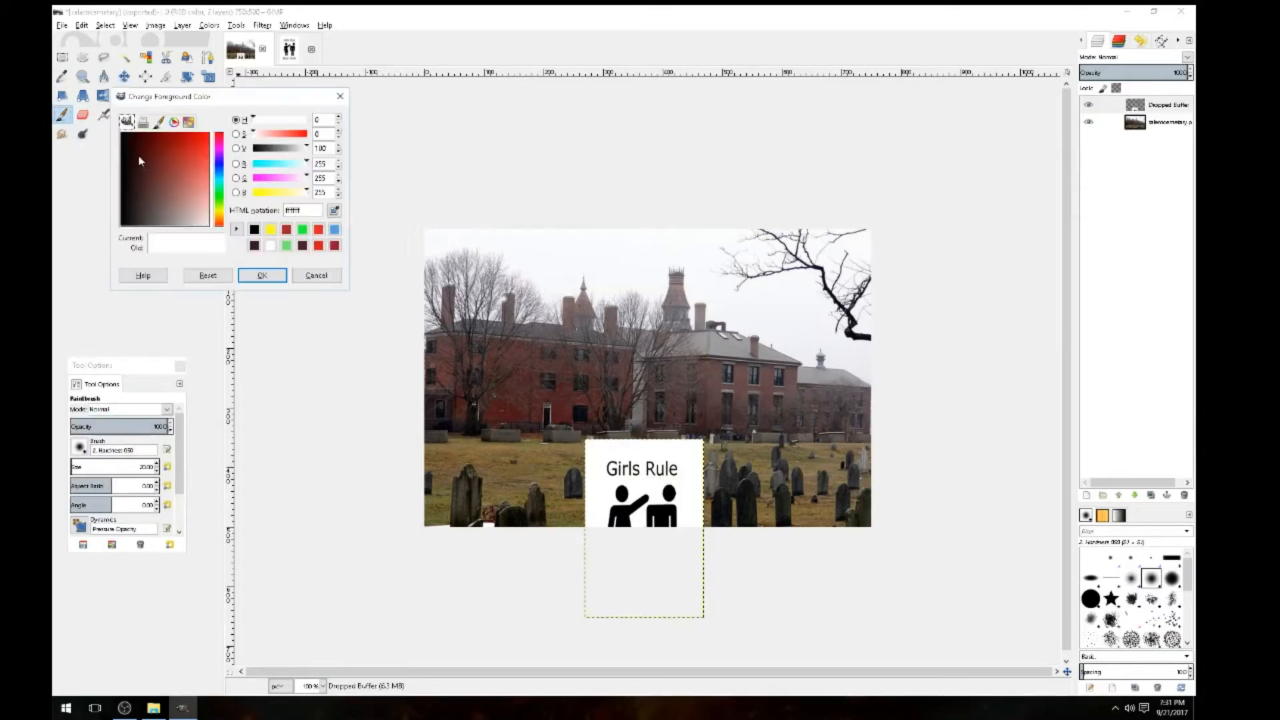
left_click(271, 230)
left_click(262, 276)
Paint yellow over the heads of both figures on the sign
left_click(618, 486)
mouse_move(623, 486)
left_mouse_down()
mouse_move(633, 505)
mouse_move(623, 493)
mouse_move(613, 503)
left_mouse_up()
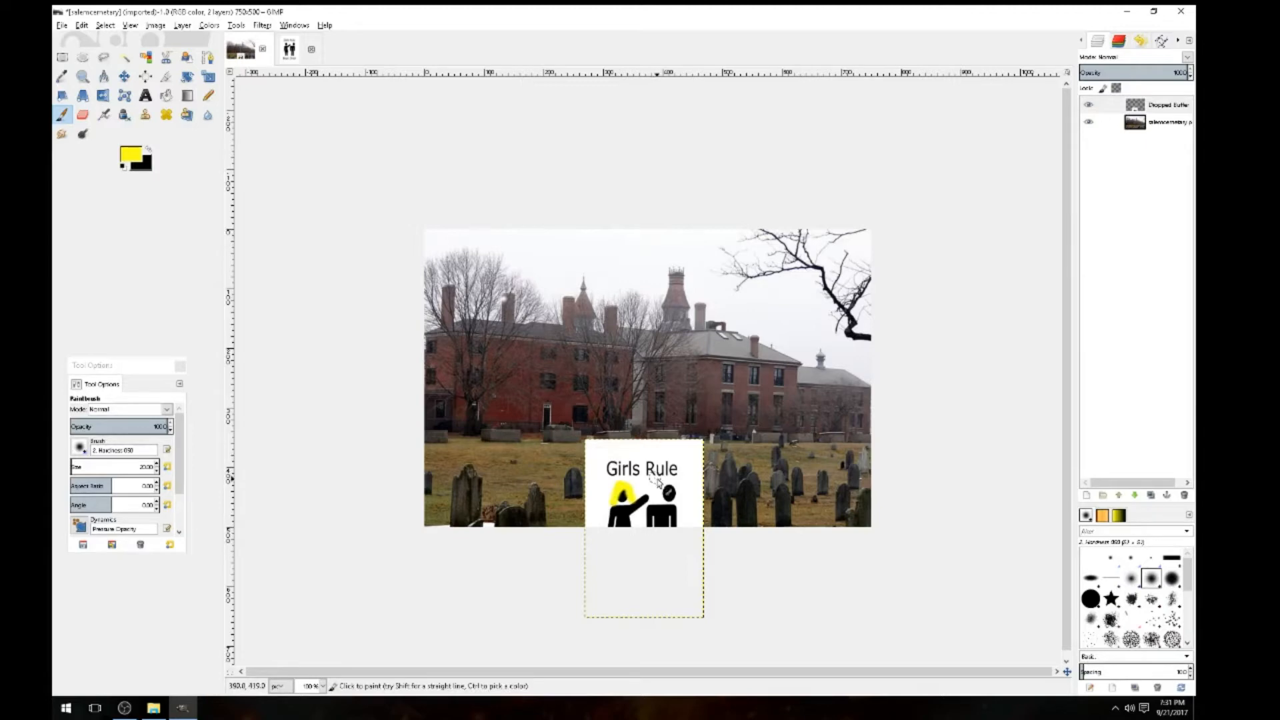
left_click_drag(665, 488, 680, 491)
Paint a yellow sun in the sky on the cemetery photo layer
left_click(1157, 131)
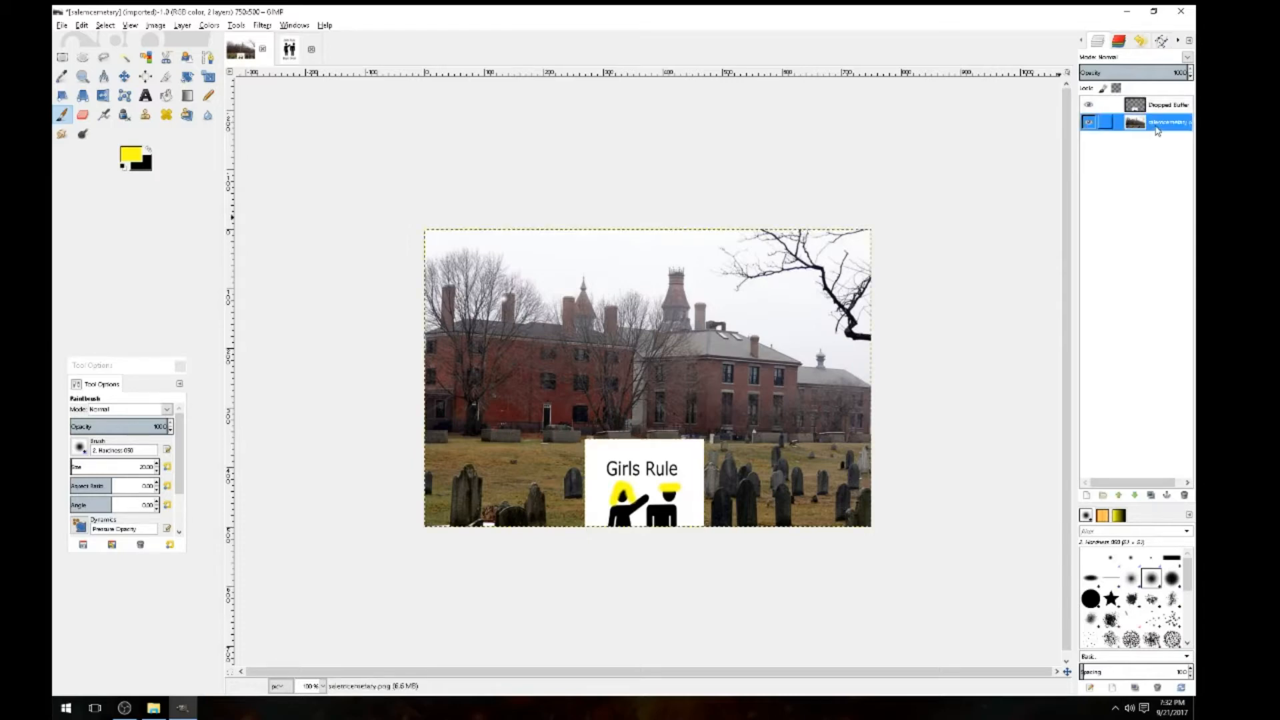
left_click(628, 254)
left_click_drag(636, 260, 638, 263)
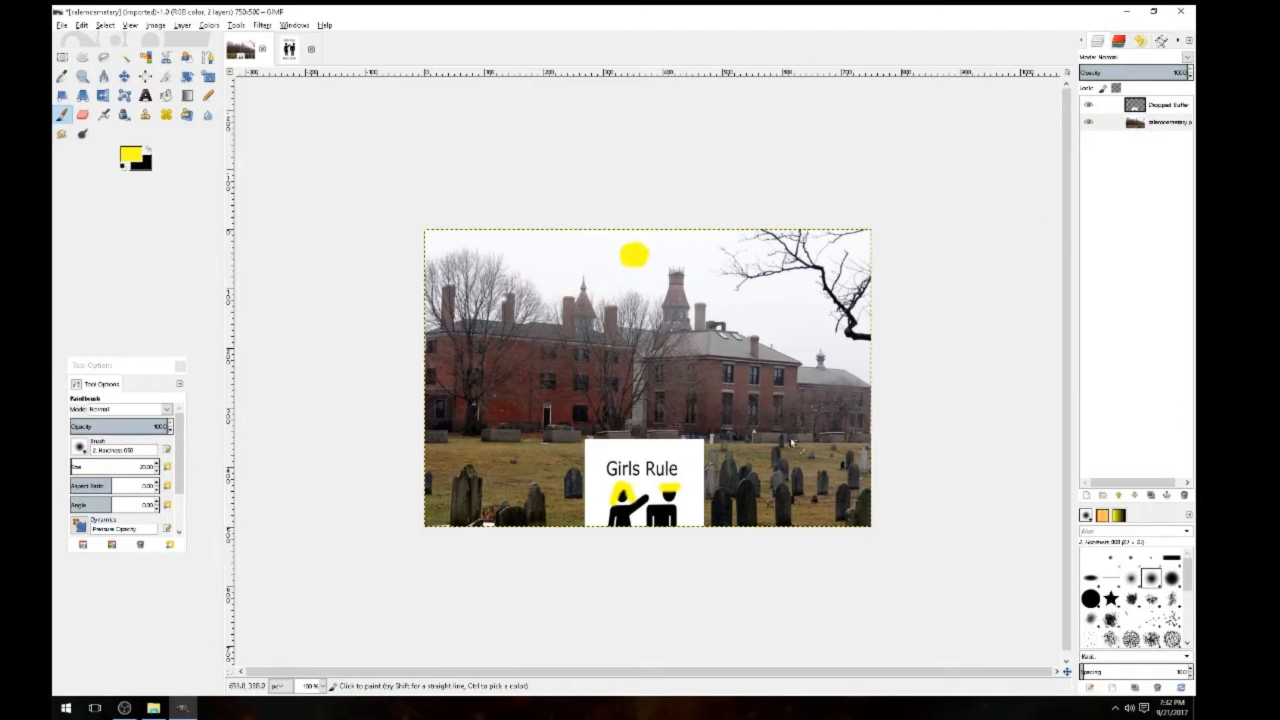
Paint a yellow stroke above the word 'Girls' on the sign layer
left_click(1160, 107)
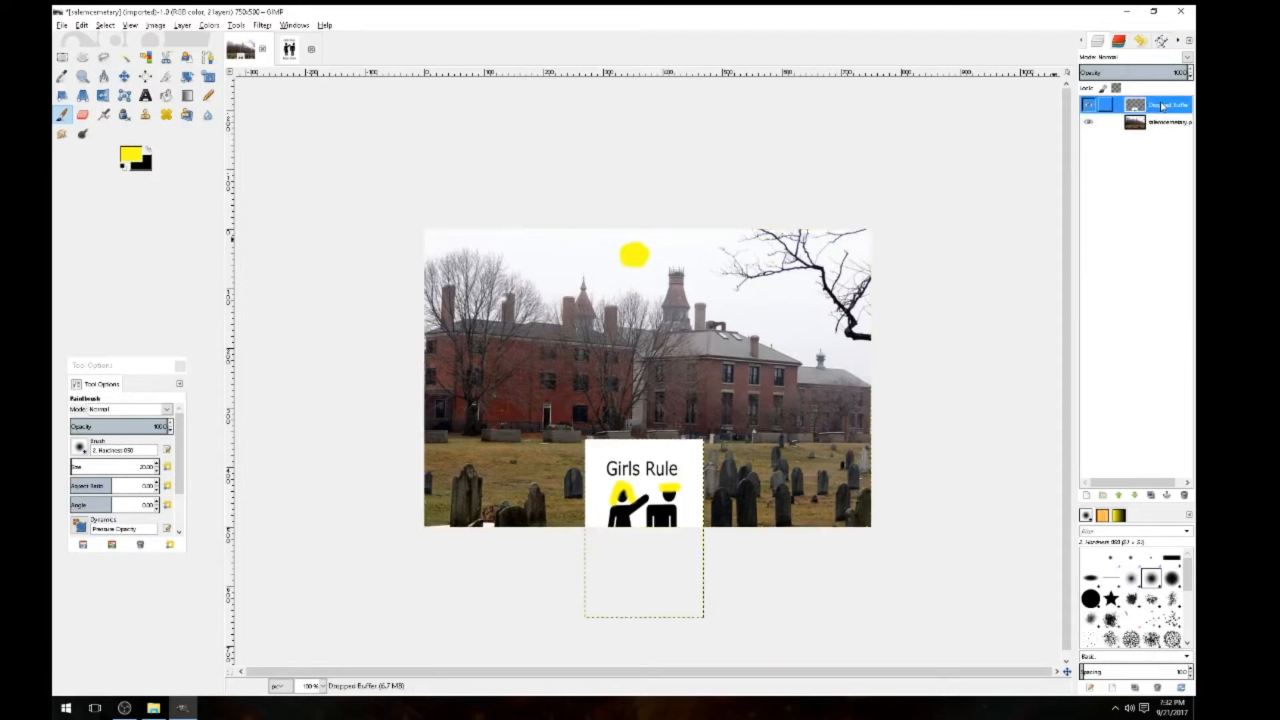
left_click_drag(607, 448, 610, 455)
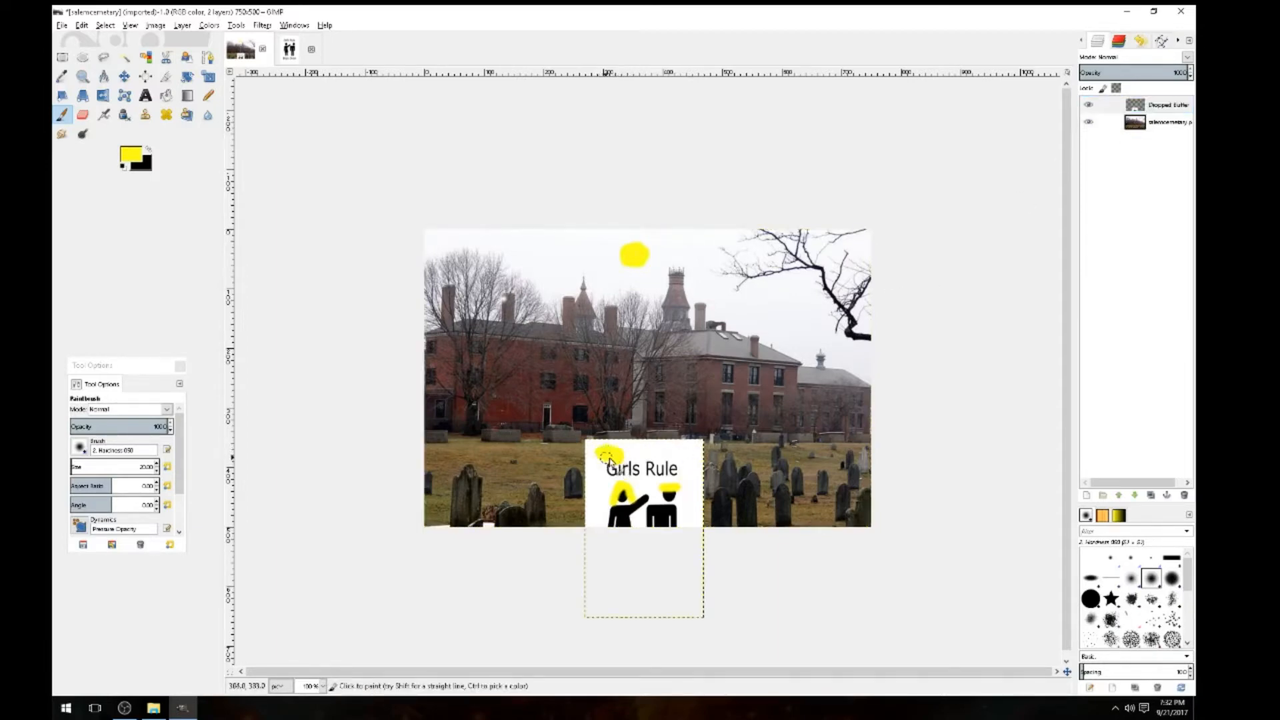
left_click(83, 115)
Erase the sign's white background around the two figures
mouse_move(664, 443)
left_mouse_down()
mouse_move(691, 450)
mouse_move(654, 441)
mouse_move(714, 468)
mouse_move(654, 450)
mouse_move(721, 457)
mouse_move(678, 449)
mouse_move(698, 443)
mouse_move(686, 513)
mouse_move(702, 523)
mouse_move(688, 456)
mouse_move(690, 491)
mouse_move(684, 464)
mouse_move(630, 476)
mouse_move(604, 468)
mouse_move(667, 475)
mouse_move(584, 464)
mouse_move(663, 462)
mouse_move(564, 459)
mouse_move(666, 447)
mouse_move(534, 447)
mouse_move(696, 441)
mouse_move(581, 463)
mouse_move(700, 472)
mouse_move(649, 471)
mouse_move(644, 491)
mouse_move(637, 474)
mouse_move(607, 471)
mouse_move(596, 493)
mouse_move(590, 478)
mouse_move(588, 503)
mouse_move(599, 466)
mouse_move(597, 496)
mouse_move(607, 477)
mouse_move(646, 485)
mouse_move(643, 497)
mouse_move(614, 476)
mouse_move(600, 495)
mouse_move(618, 481)
mouse_move(604, 528)
mouse_move(595, 505)
mouse_move(584, 530)
mouse_move(606, 533)
mouse_move(605, 518)
mouse_move(645, 528)
mouse_move(650, 483)
mouse_move(693, 494)
mouse_move(658, 482)
mouse_move(651, 496)
mouse_move(667, 509)
mouse_move(680, 487)
mouse_move(706, 499)
mouse_move(685, 499)
mouse_move(686, 528)
mouse_move(686, 493)
mouse_move(693, 507)
mouse_move(645, 477)
mouse_move(655, 513)
left_mouse_up()
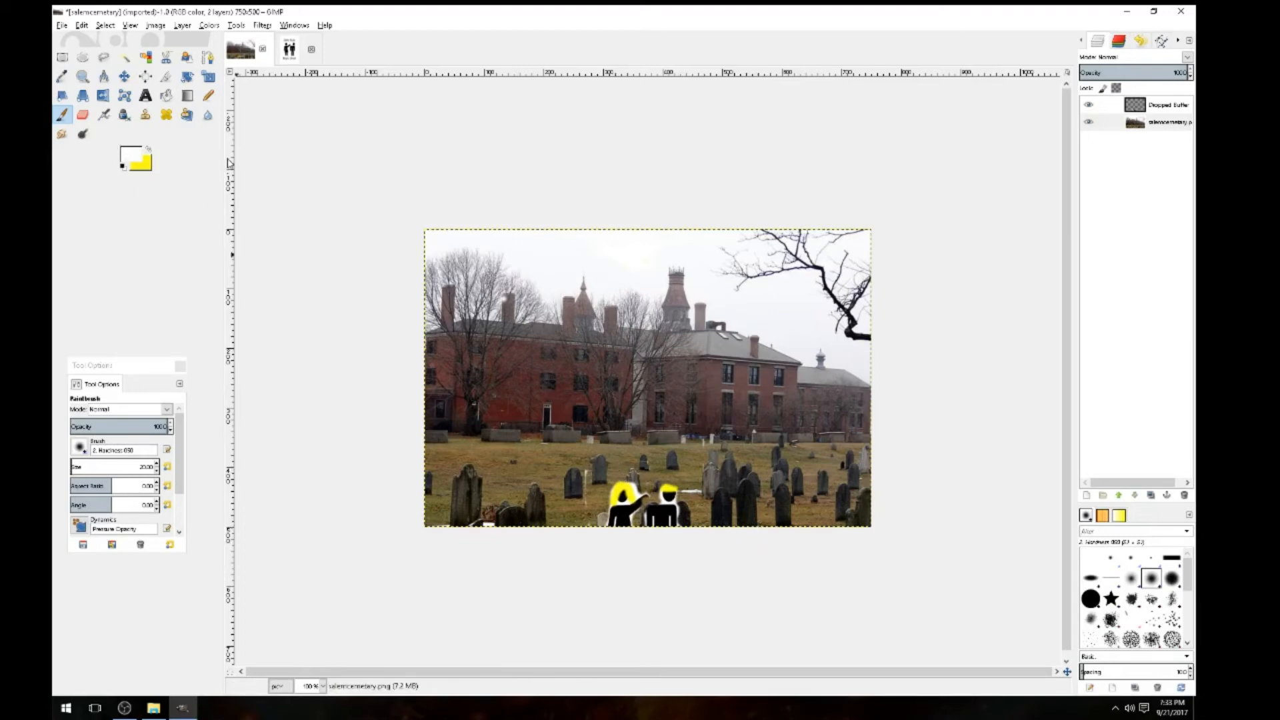
left_click(82, 115)
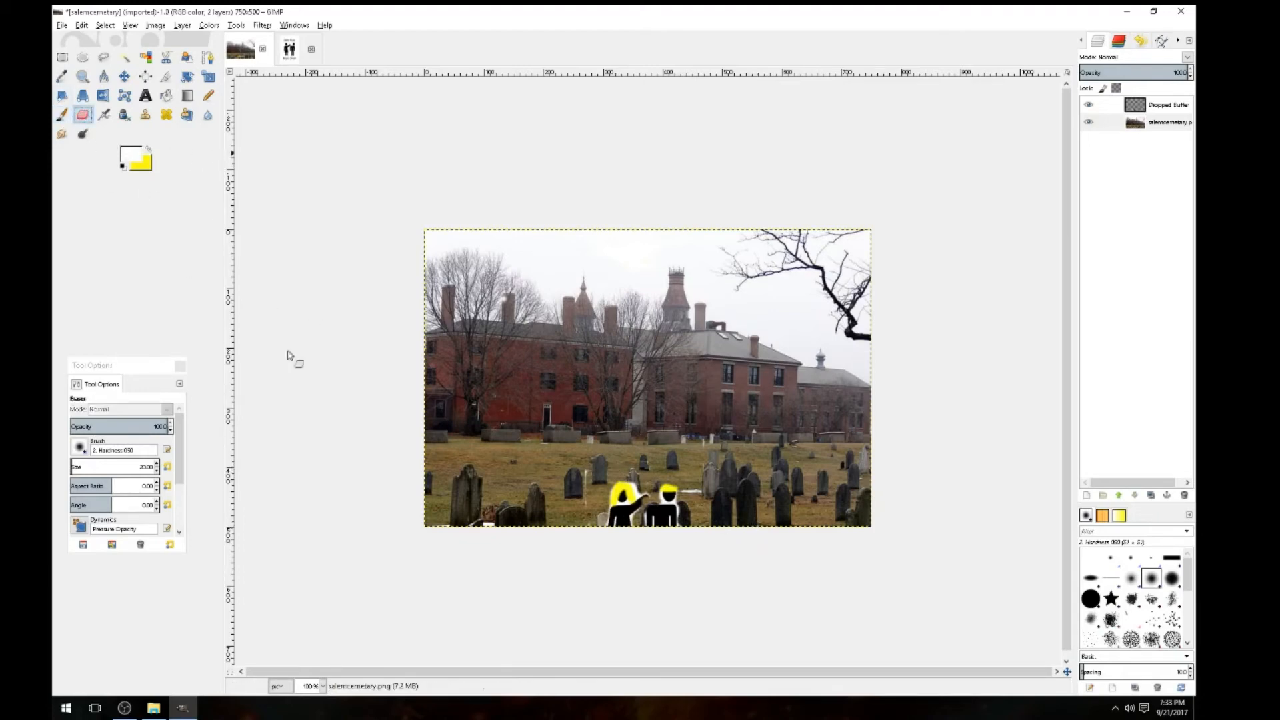
mouse_move(585, 475)
left_mouse_down()
mouse_move(586, 513)
mouse_move(596, 470)
mouse_move(580, 490)
left_mouse_up()
key("ctrl+z")
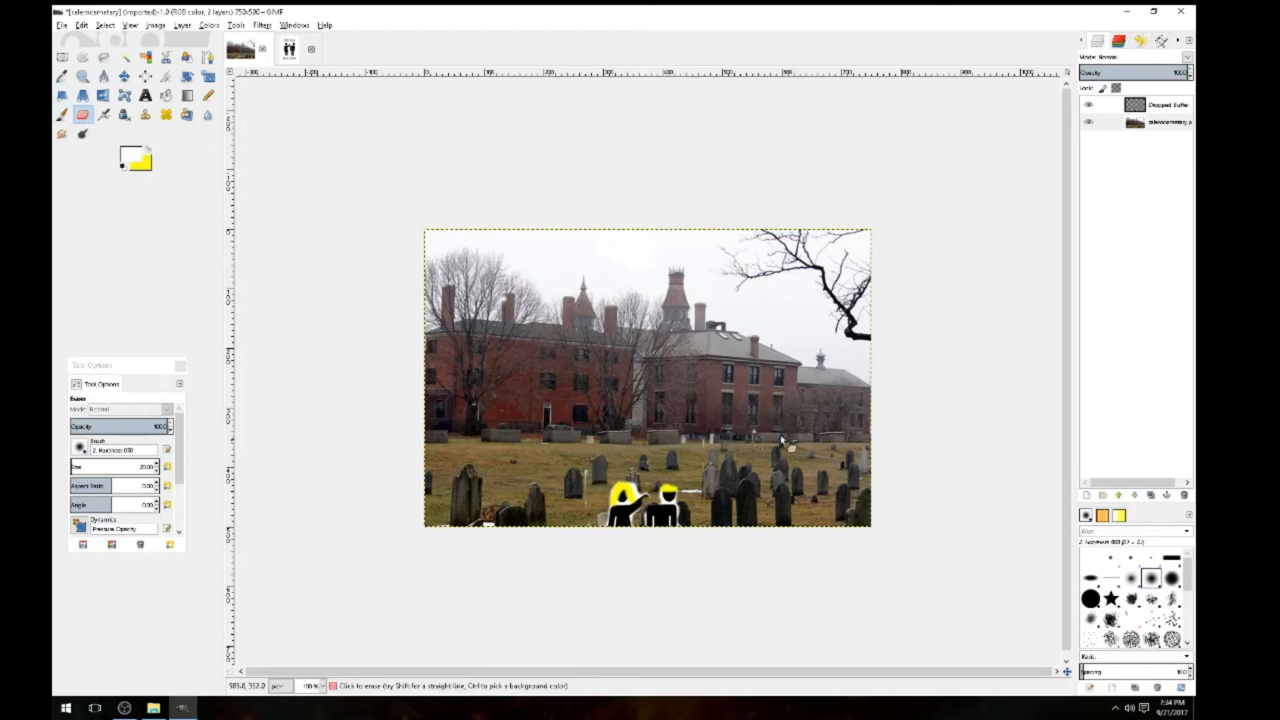
left_click(1163, 106)
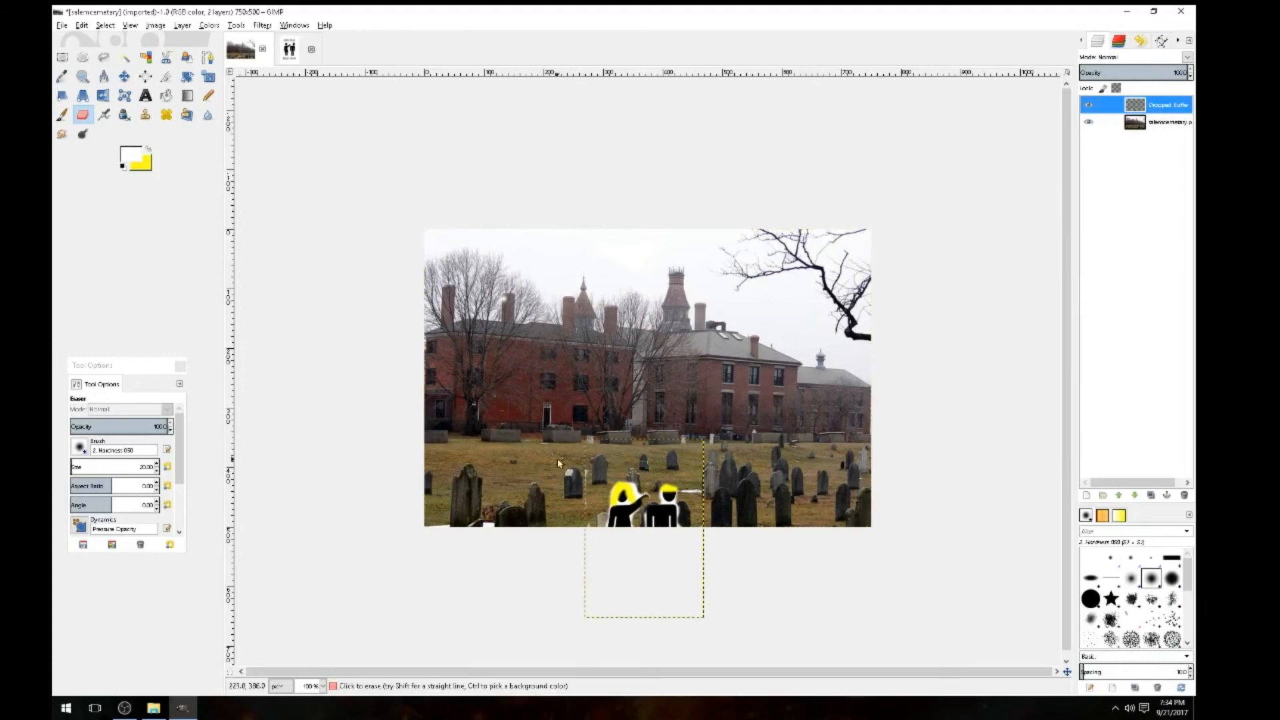
left_click_drag(587, 461, 588, 481)
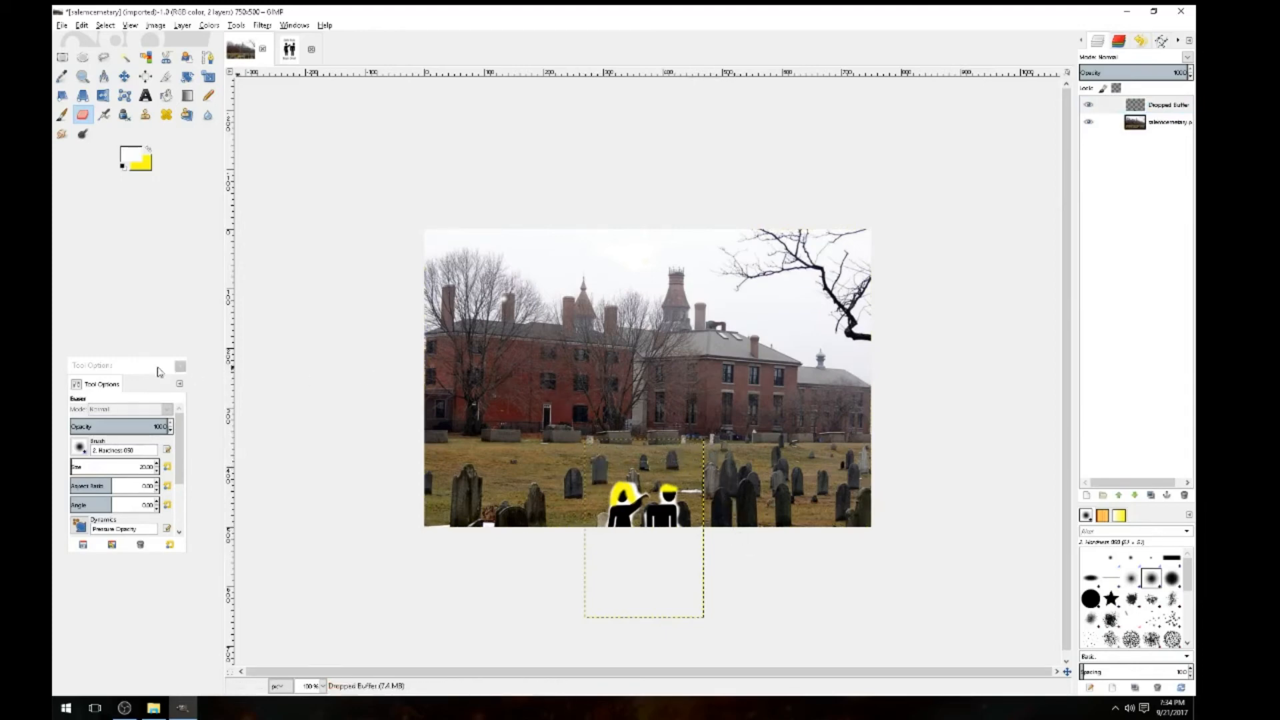
left_click(60, 116)
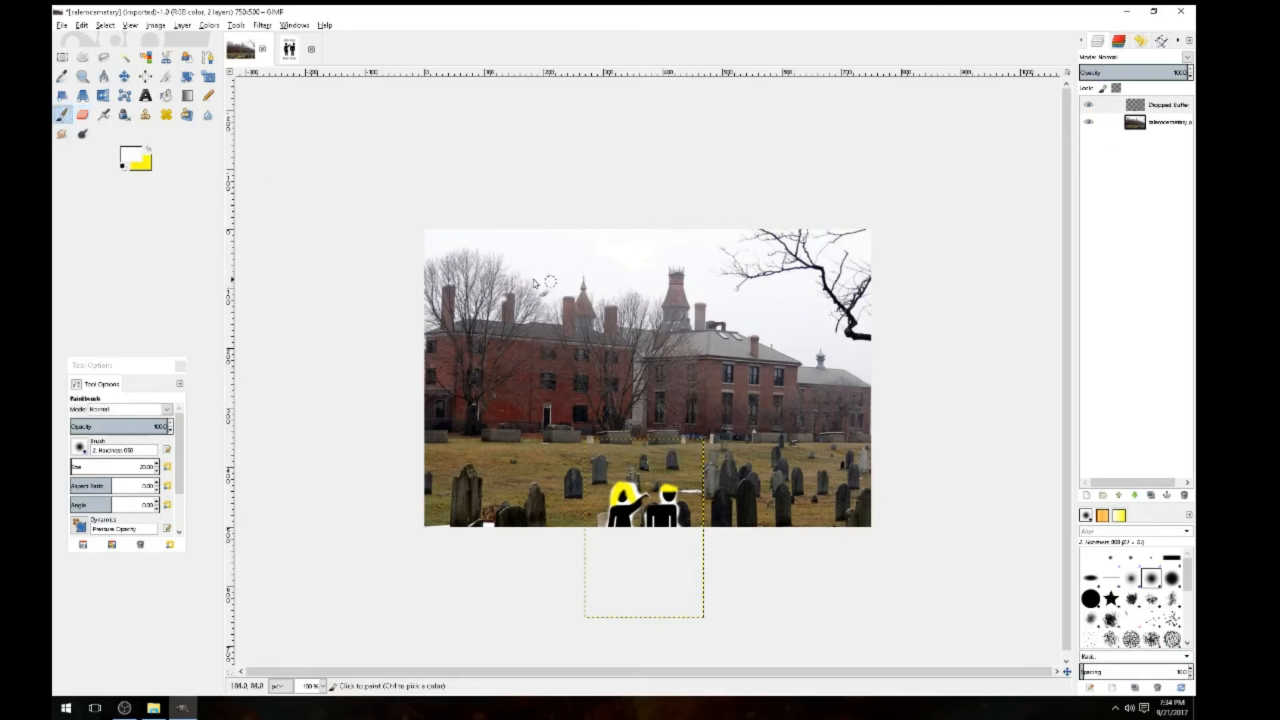
double_click(140, 162)
Paint 'Gimp' in dark maroon across the brick building on the salemcemetary layer
left_click(263, 277)
left_click(1168, 123)
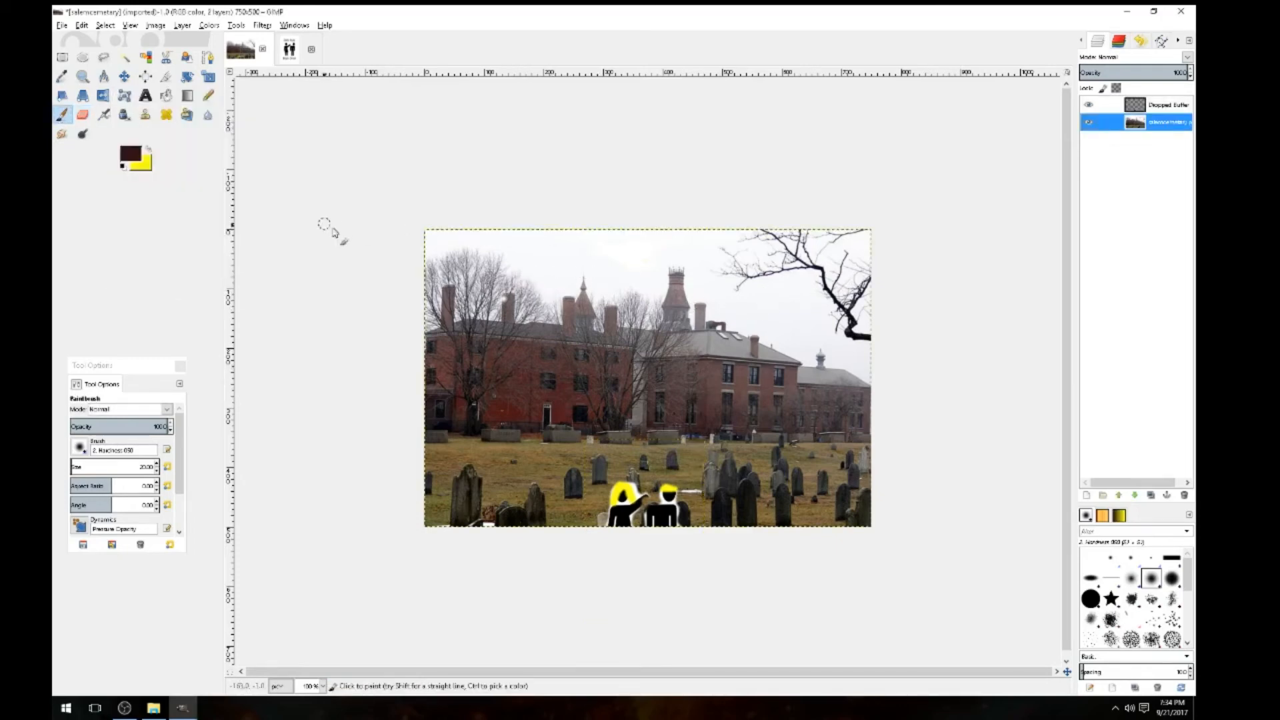
mouse_move(557, 280)
left_mouse_down()
mouse_move(486, 366)
mouse_move(575, 375)
mouse_move(537, 347)
mouse_move(629, 345)
mouse_move(634, 377)
mouse_move(659, 390)
mouse_move(689, 357)
mouse_move(731, 441)
mouse_move(781, 358)
mouse_move(740, 380)
left_mouse_up()
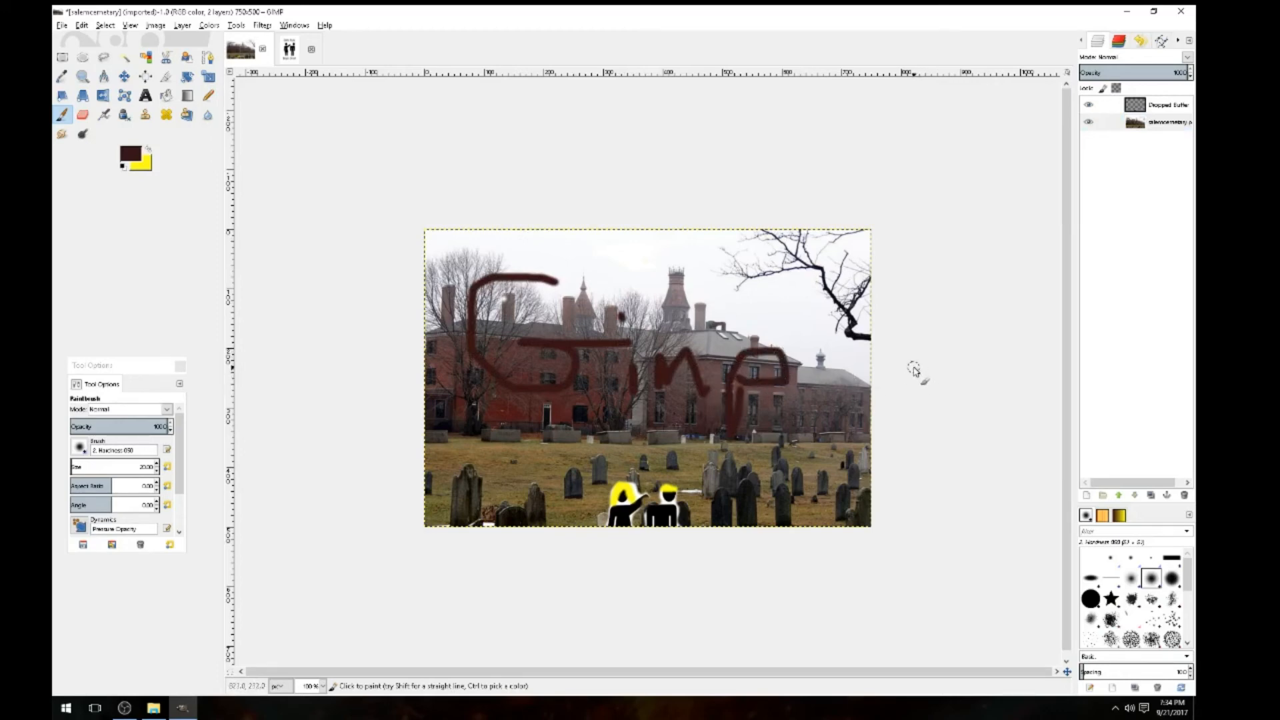
left_click(61, 27)
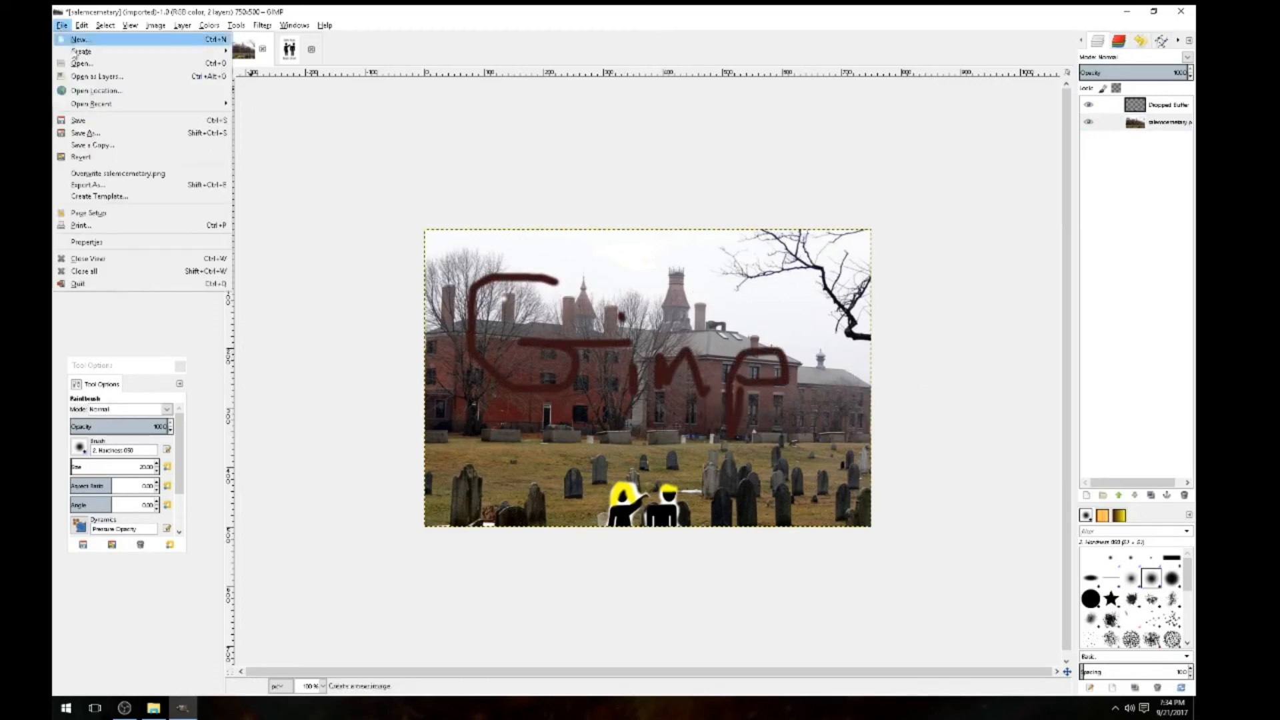
Export the image as sample.png with the default PNG settings
left_click(75, 186)
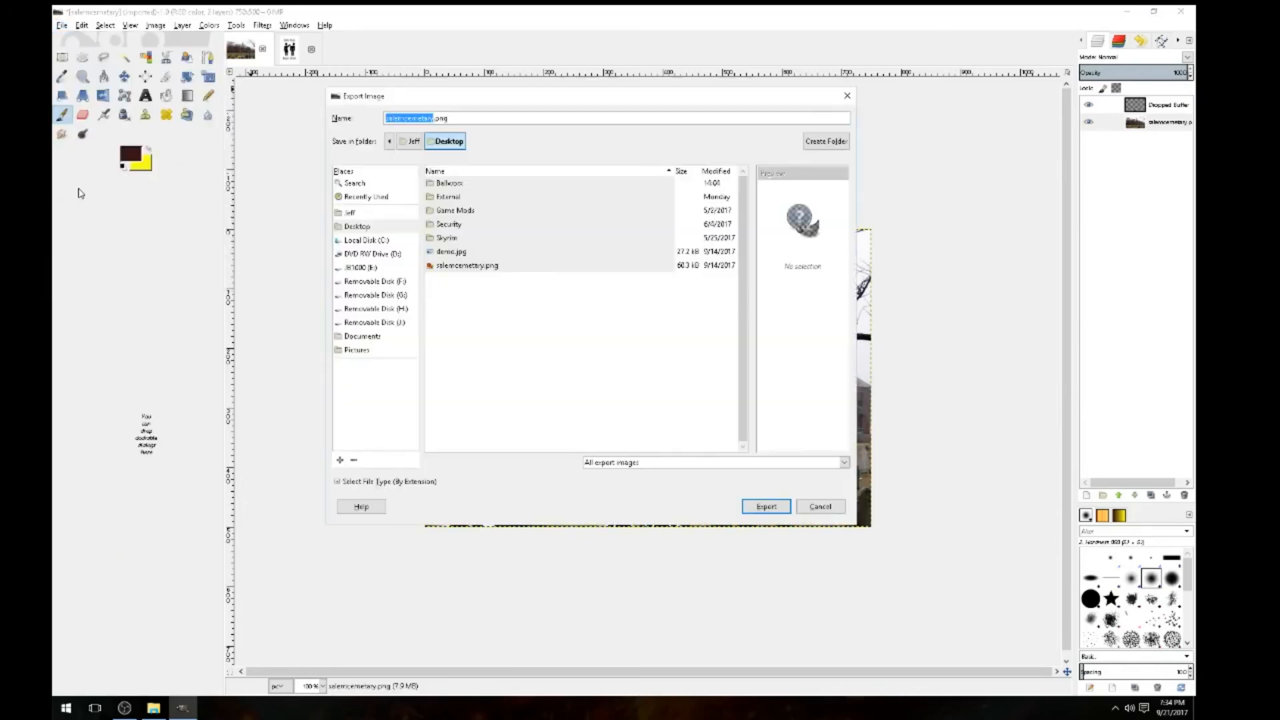
type("sample")
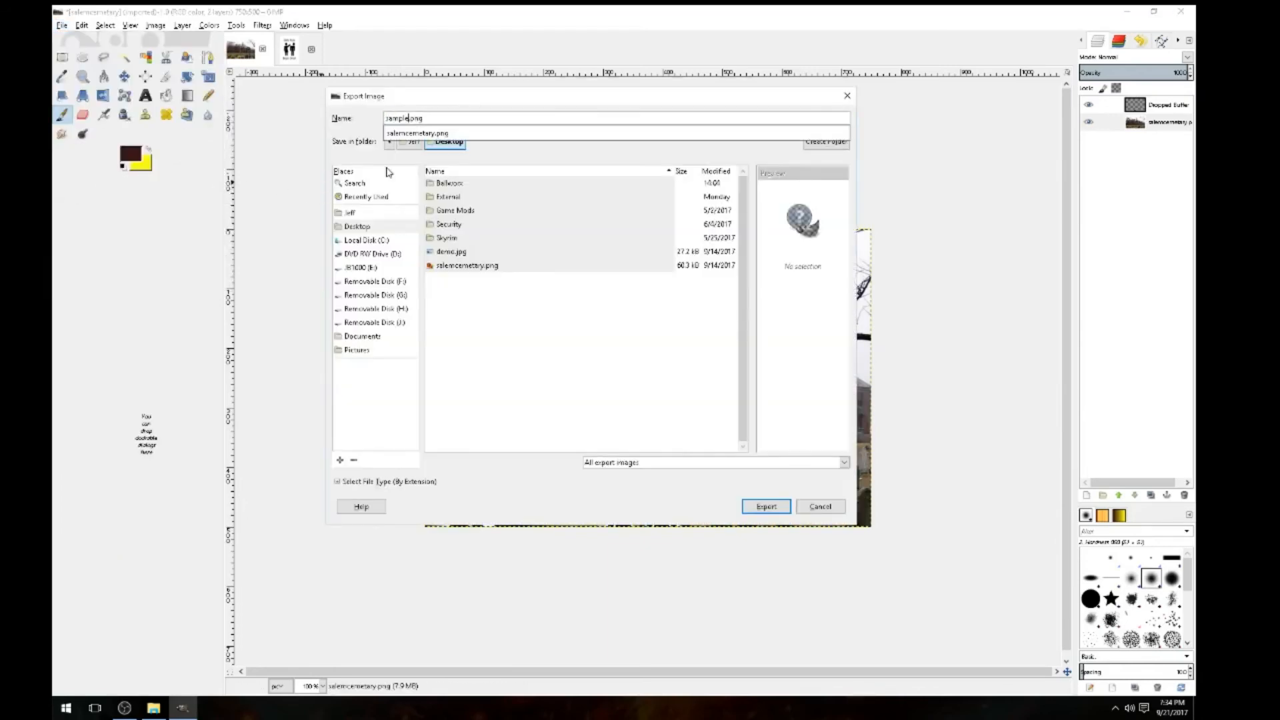
left_click(504, 157)
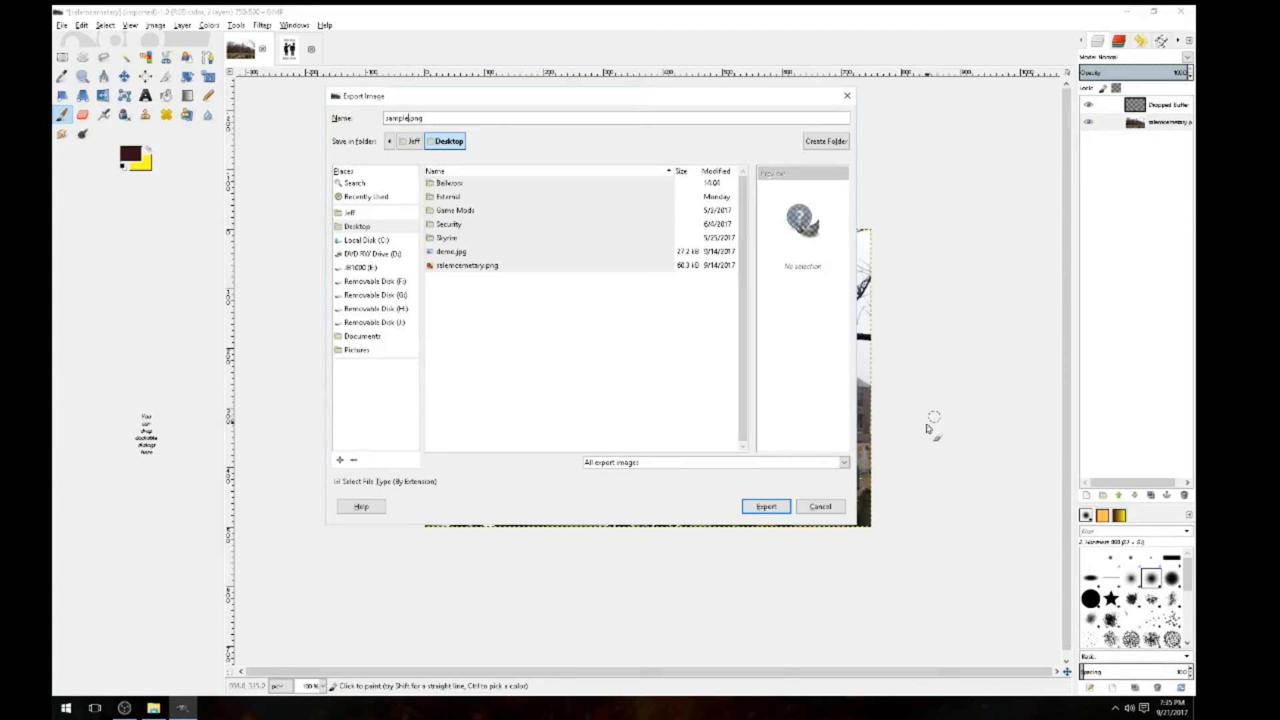
left_click(772, 505)
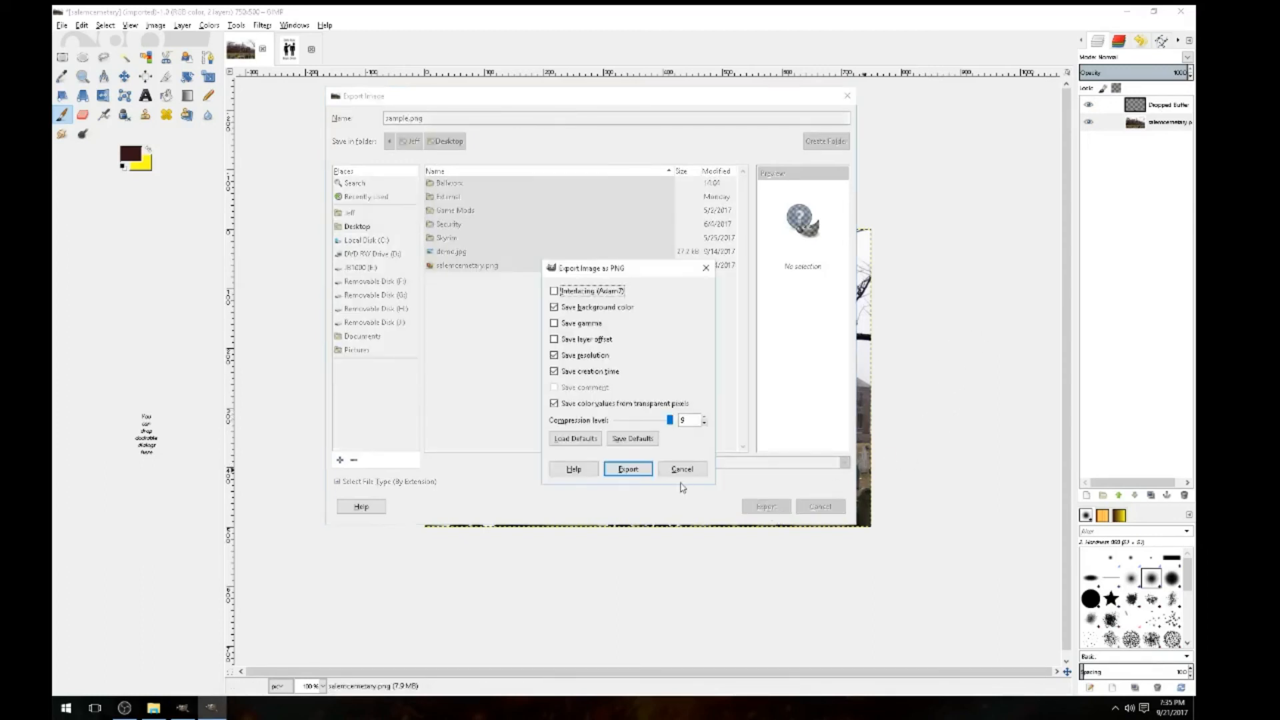
left_click(627, 468)
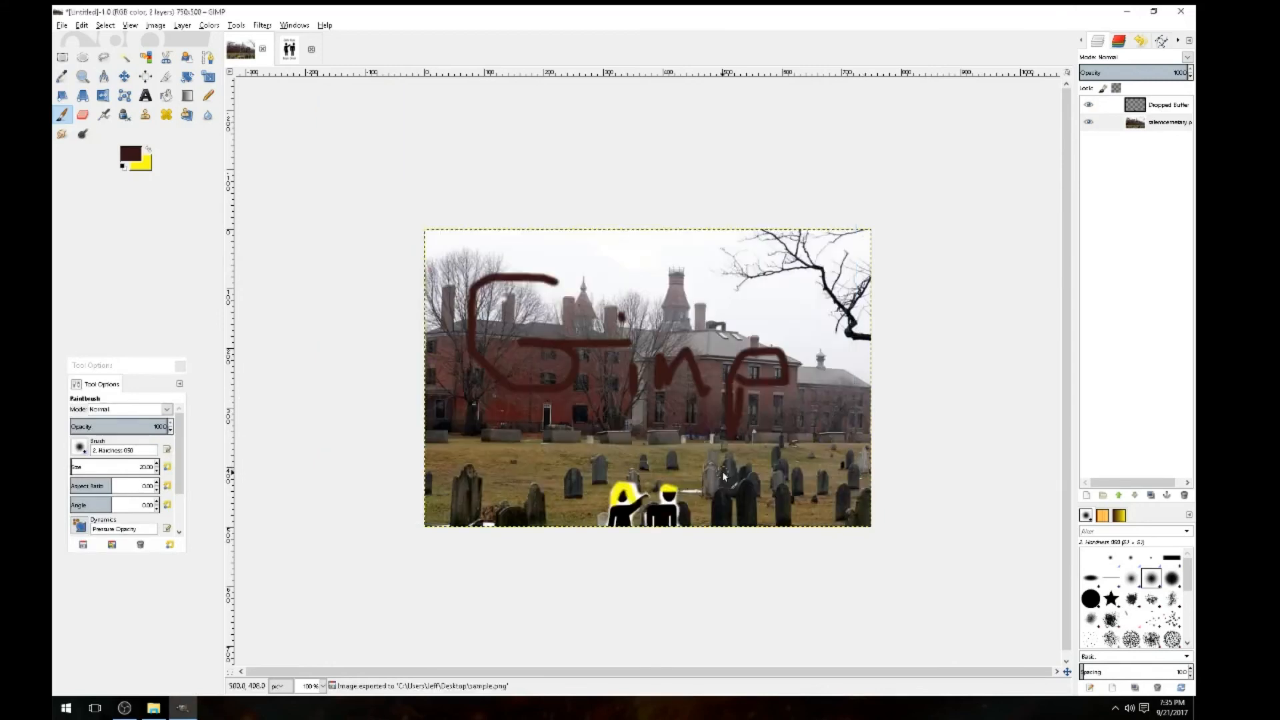
Open sample.png from the desktop in Photo Gallery
left_click(1126, 12)
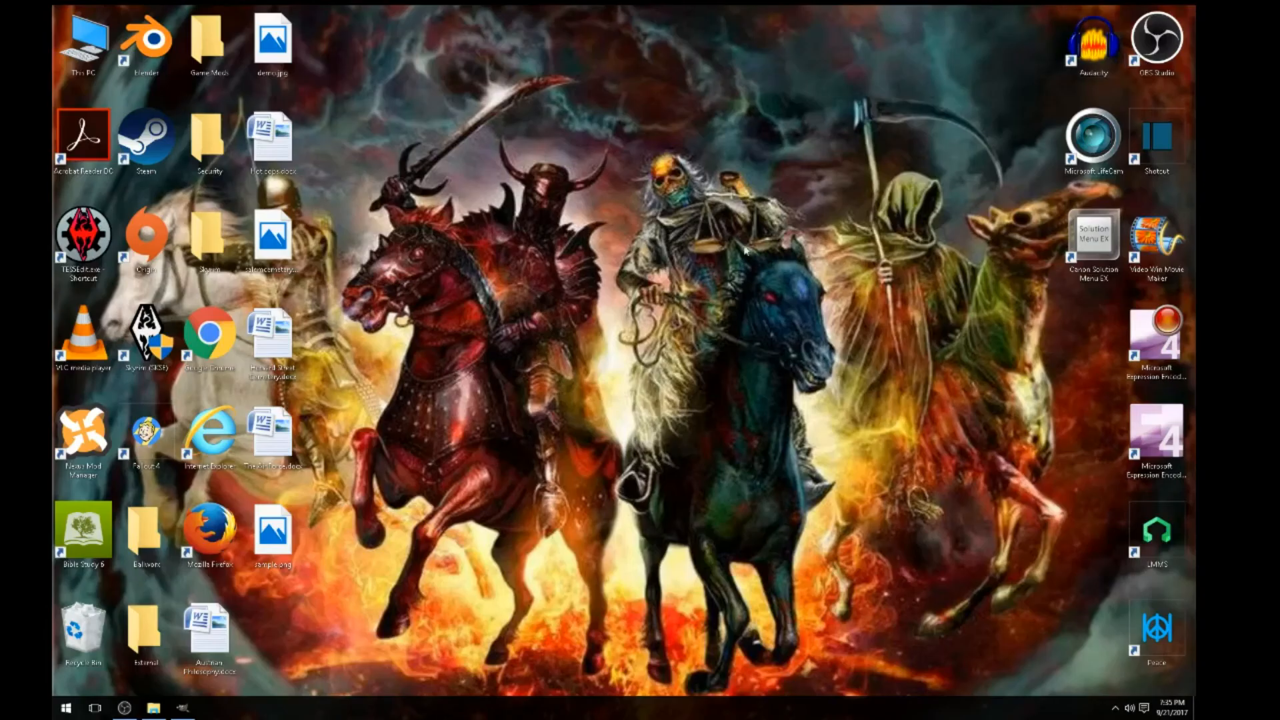
right_click(265, 544)
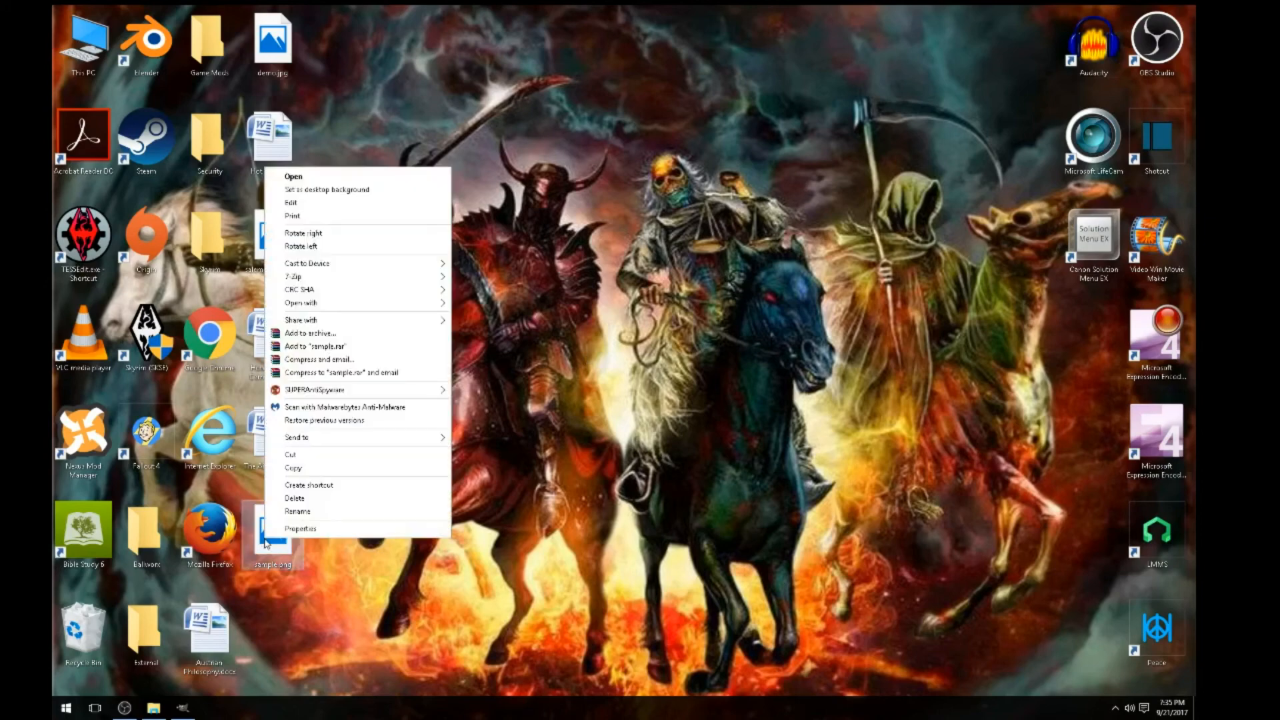
mouse_move(342, 311)
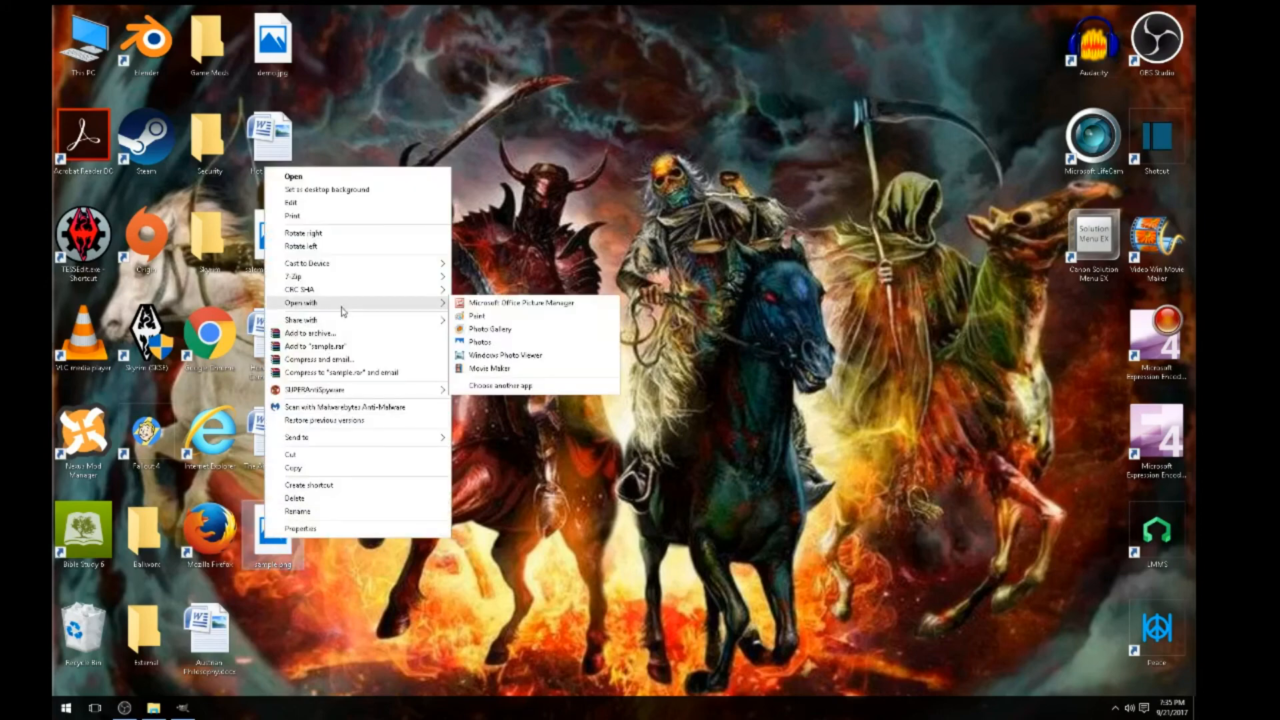
left_click(526, 341)
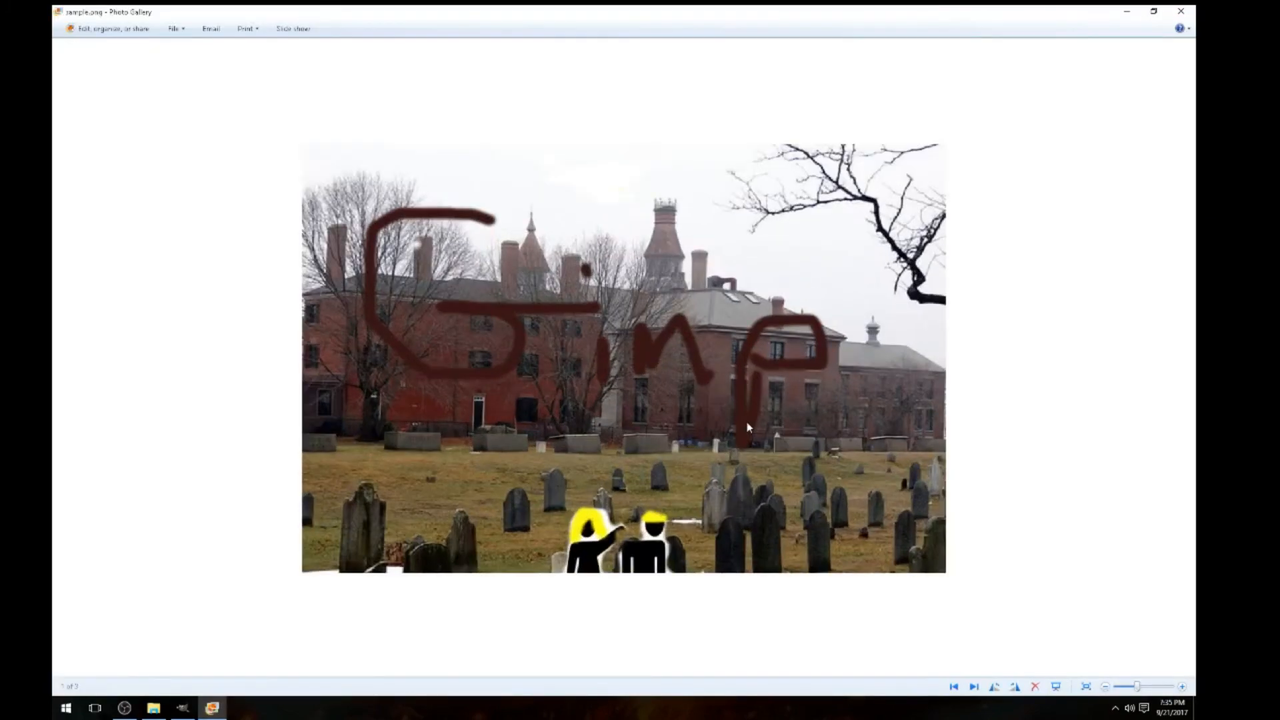
Zoom in and out on sample.png in Photo Gallery, then close the viewer
scroll(748, 427, "up", 3)
scroll(725, 458, "down", 2)
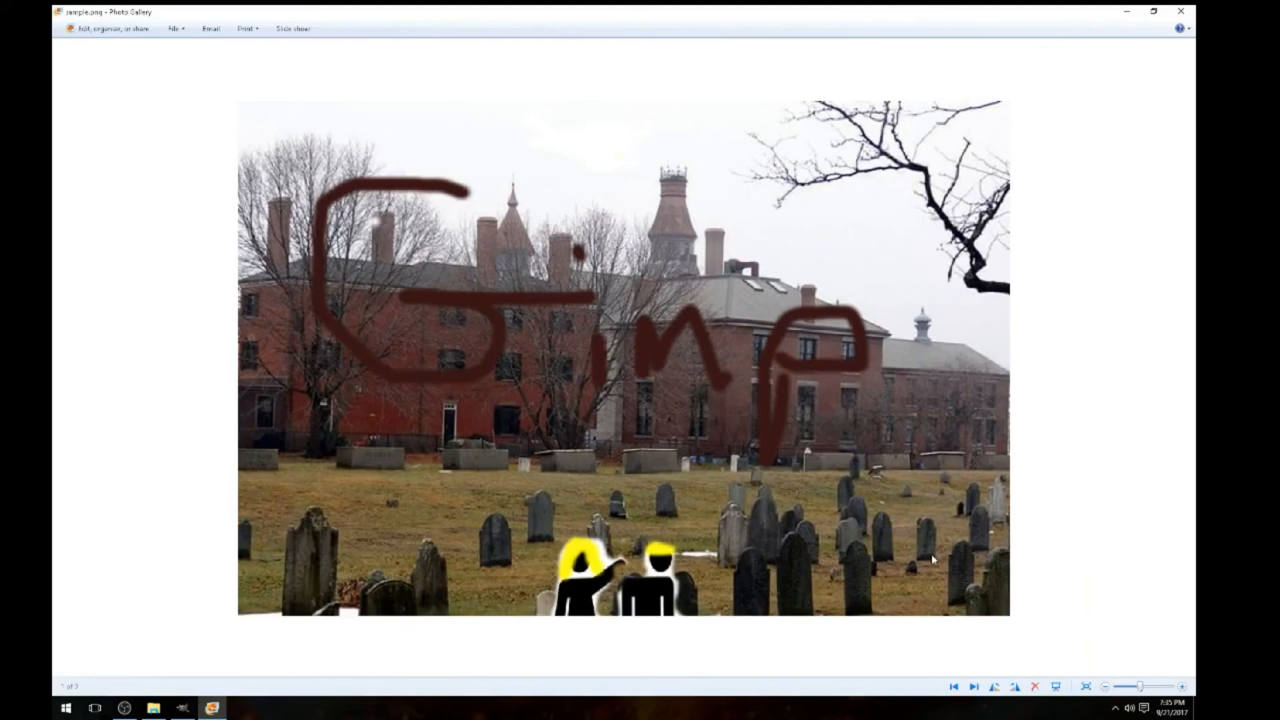
scroll(805, 603, "down", 3)
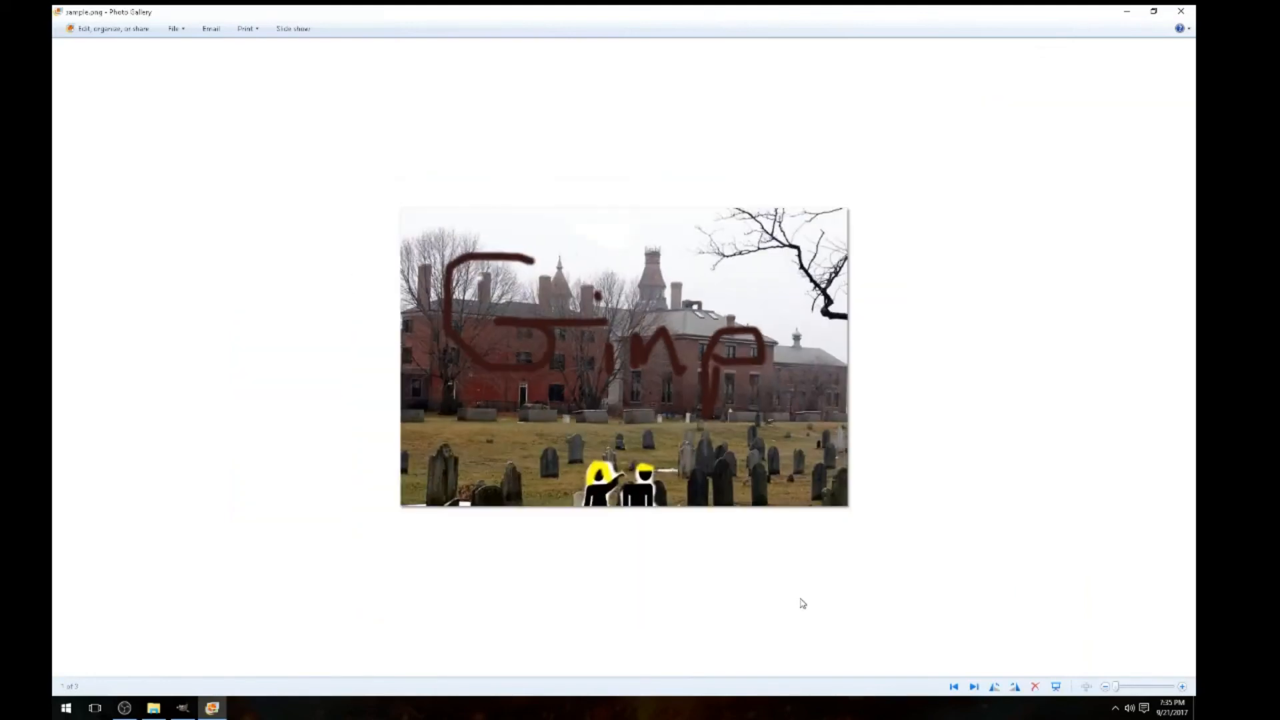
left_click(1181, 11)
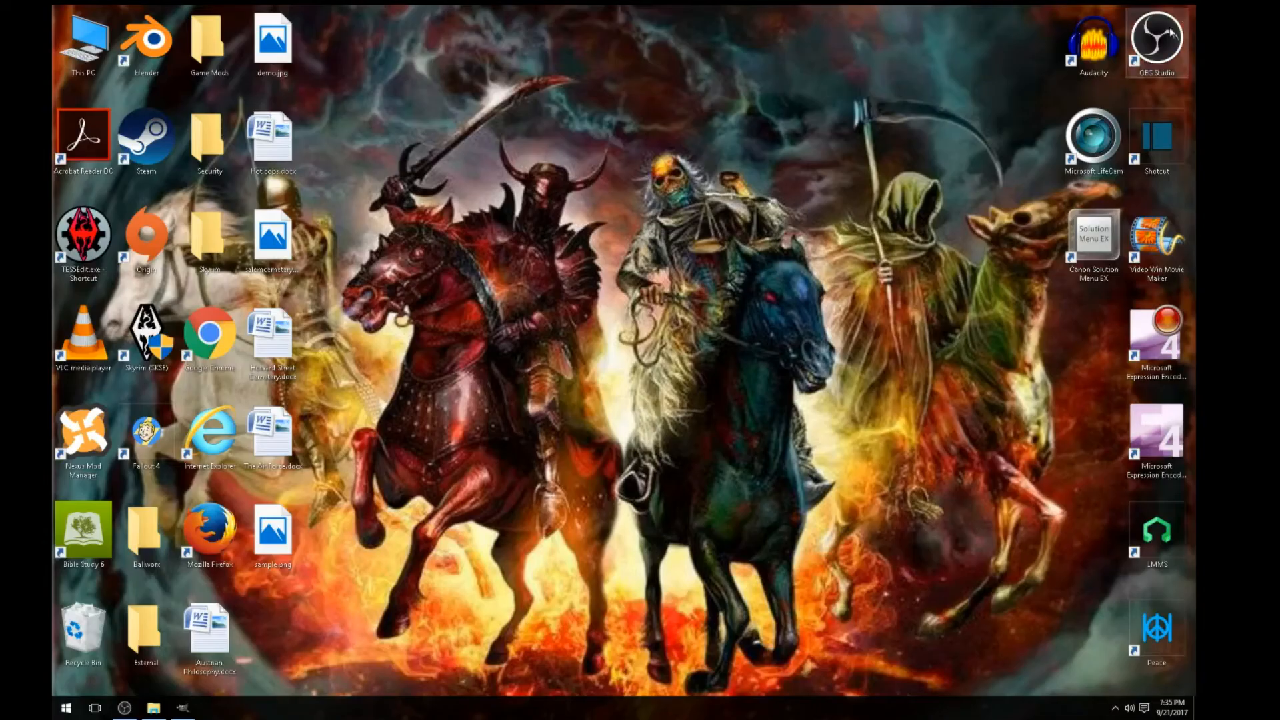
Restore the GIMP window from the taskbar to show the finished cemetery composite
left_click(182, 708)
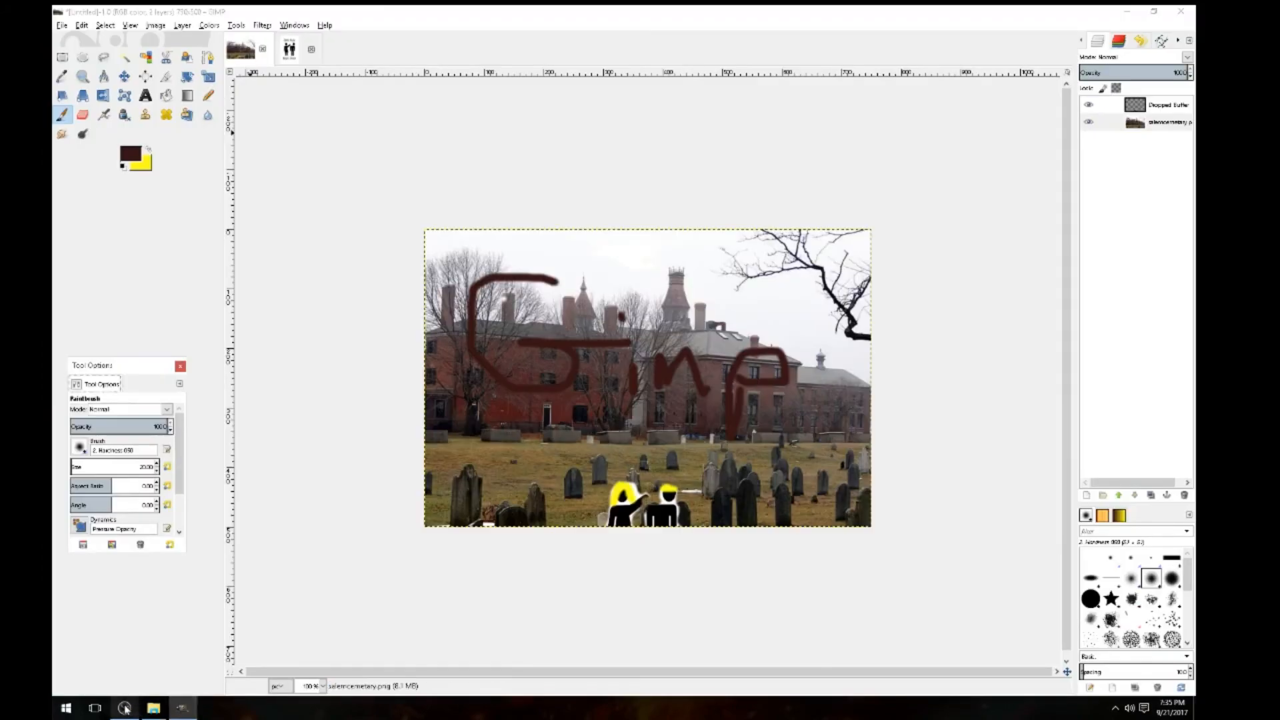
mouse_move(125, 709)
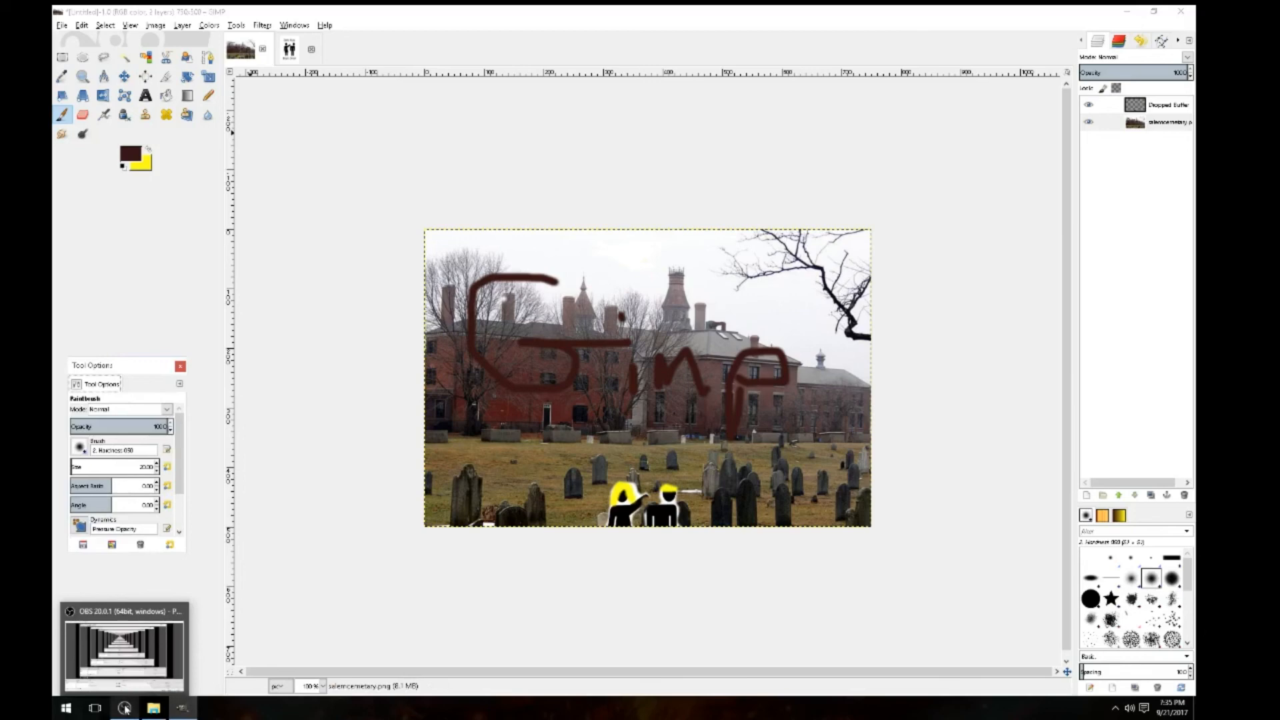